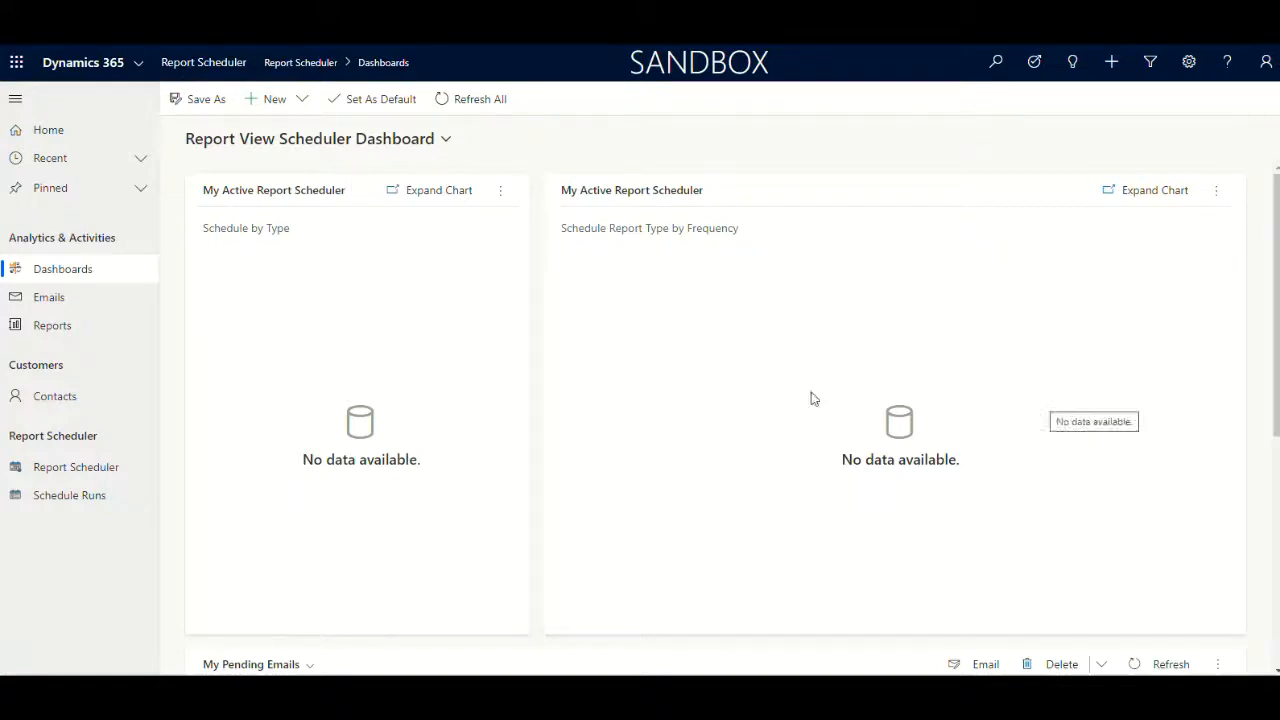
Open the Report Scheduler list and start a new report schedule record
click(1263, 64)
click(707, 338)
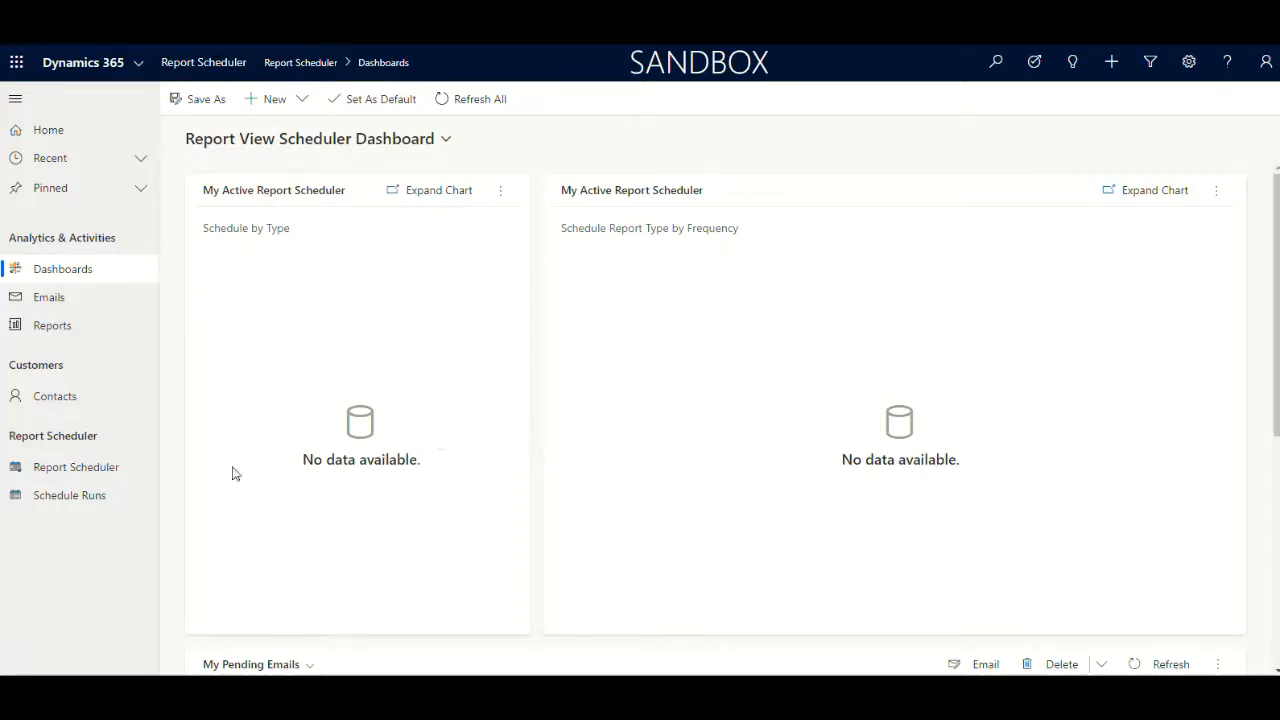
click(84, 477)
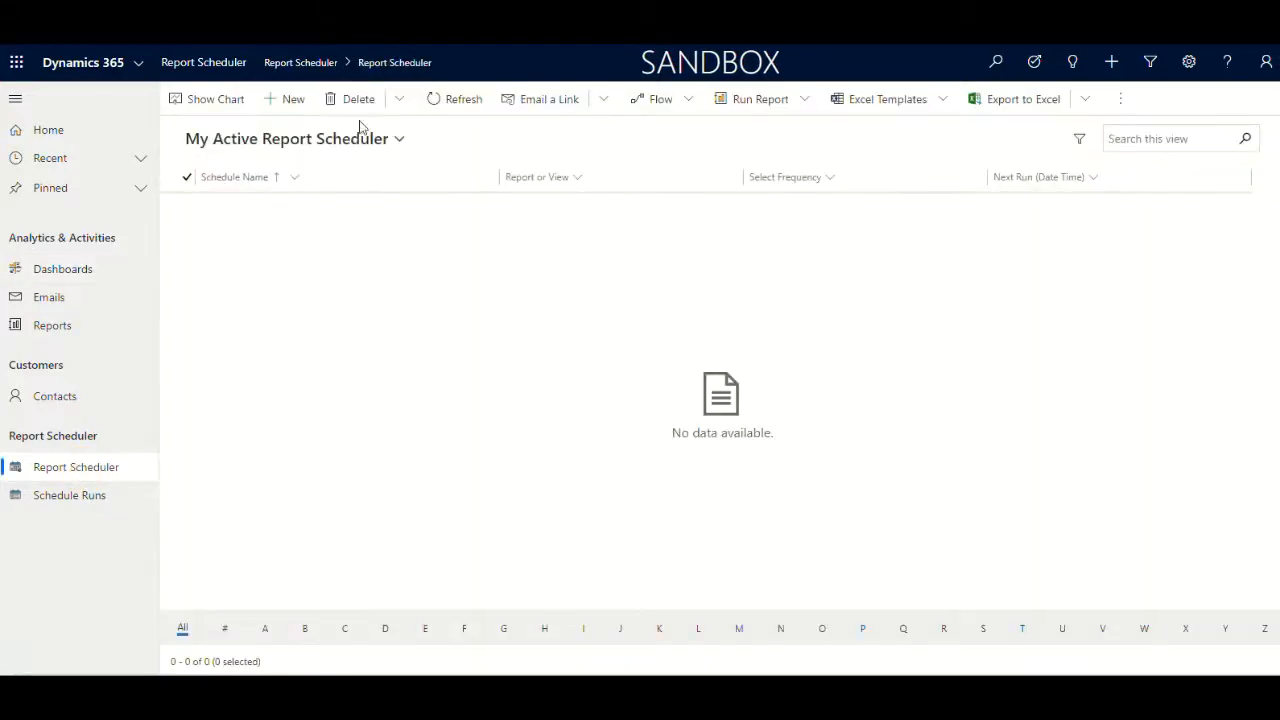
click(293, 101)
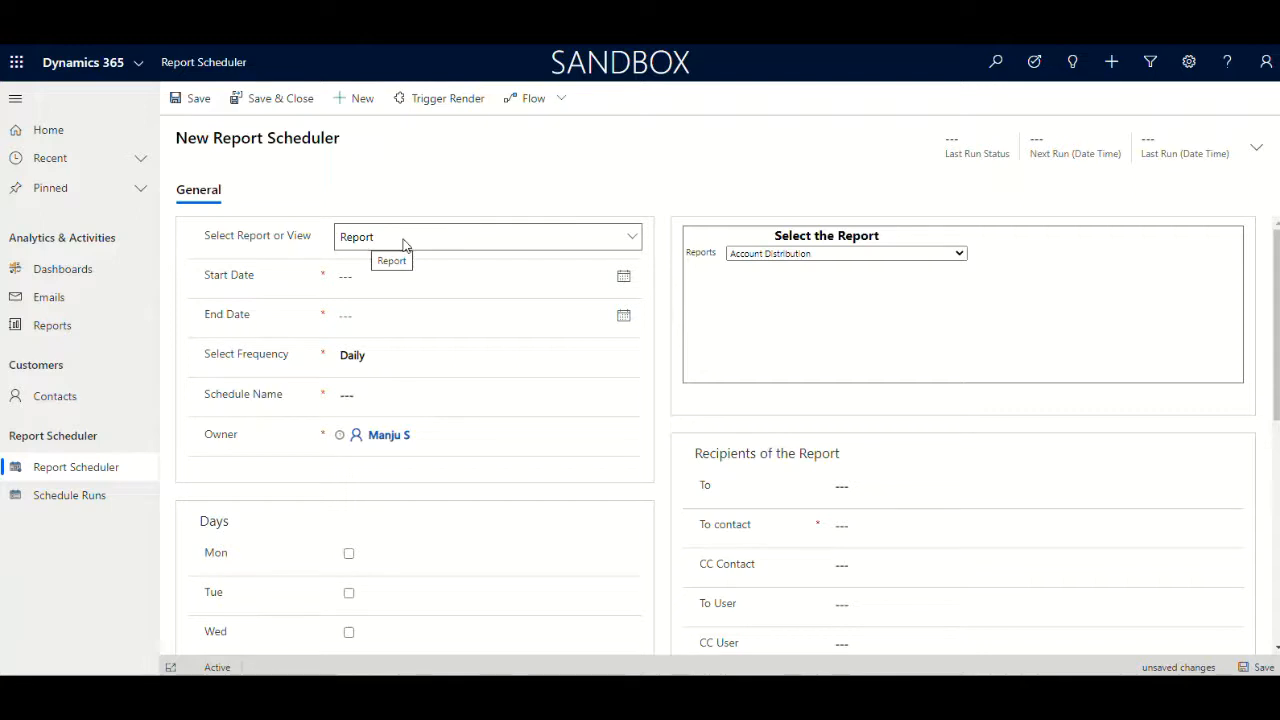
Keep Report as the source type and choose the Account Overview report to schedule
click(455, 241)
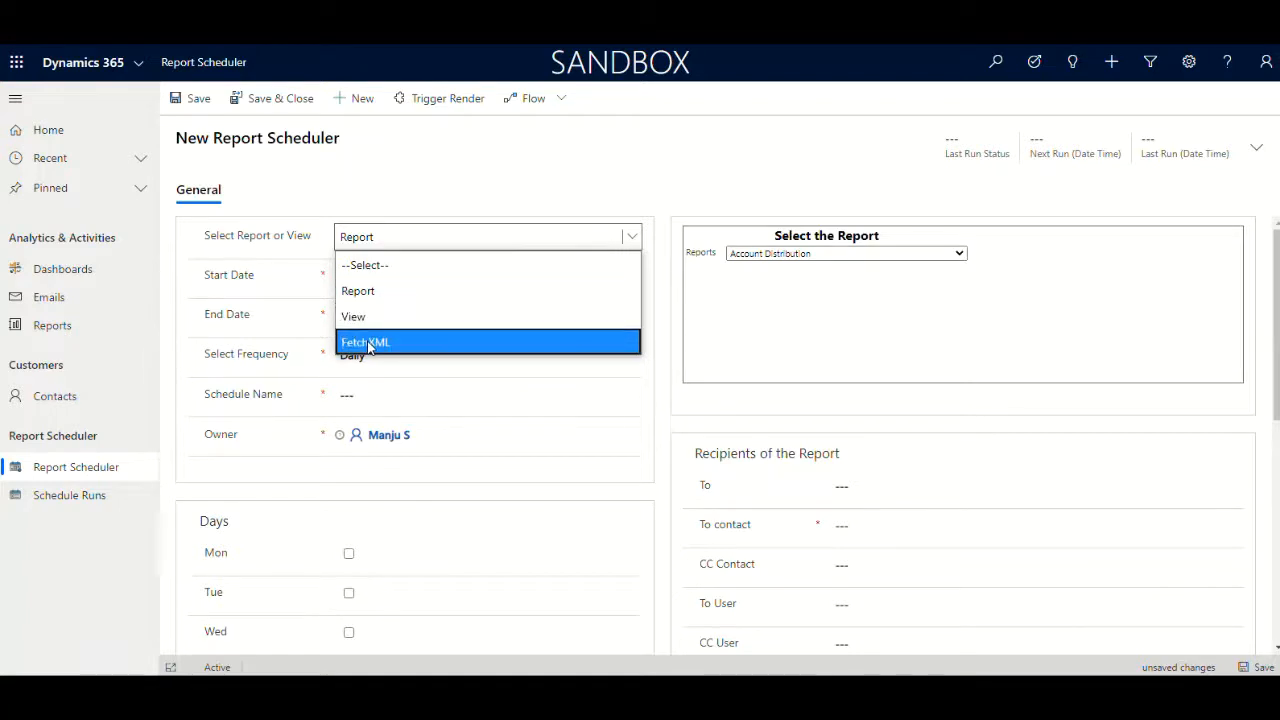
click(502, 238)
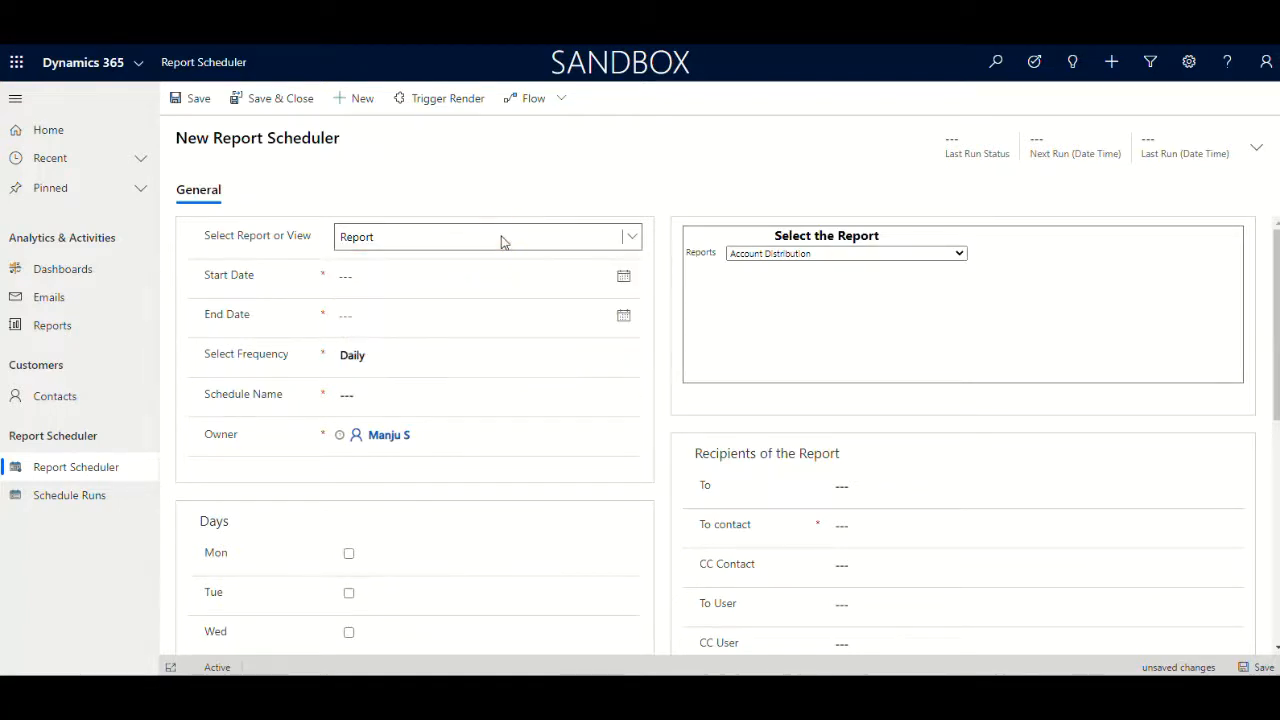
click(816, 252)
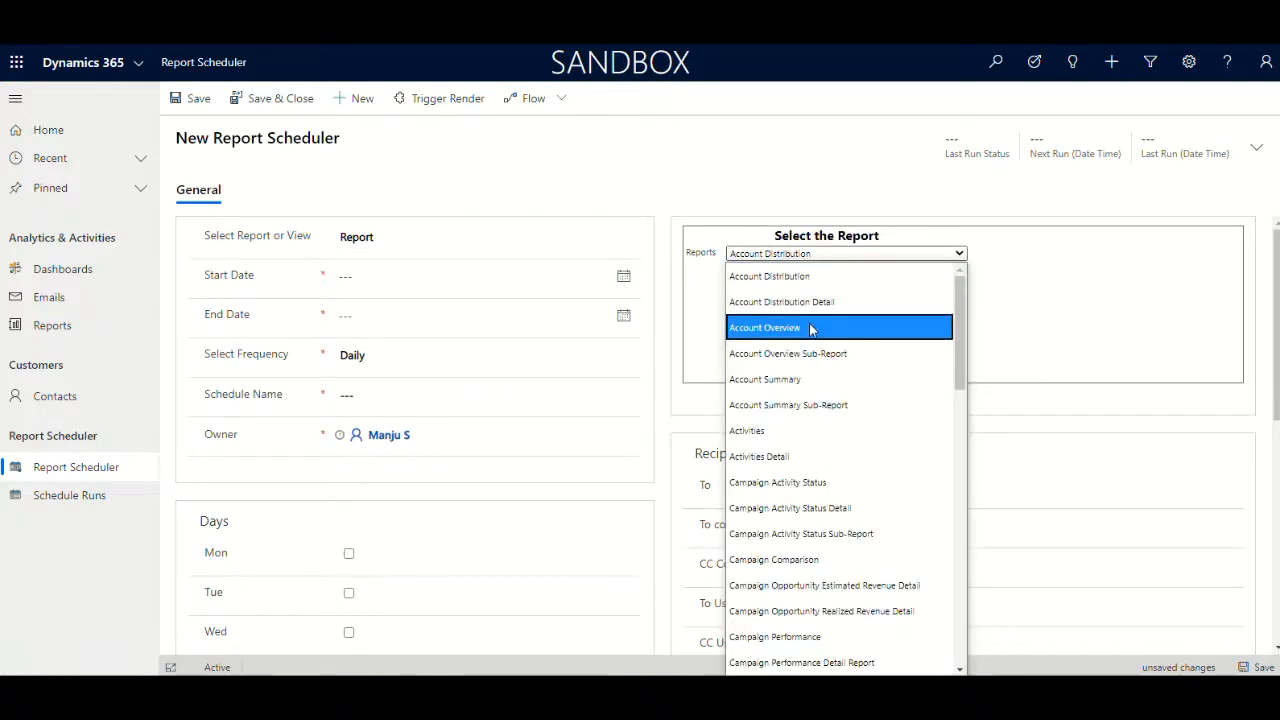
click(808, 326)
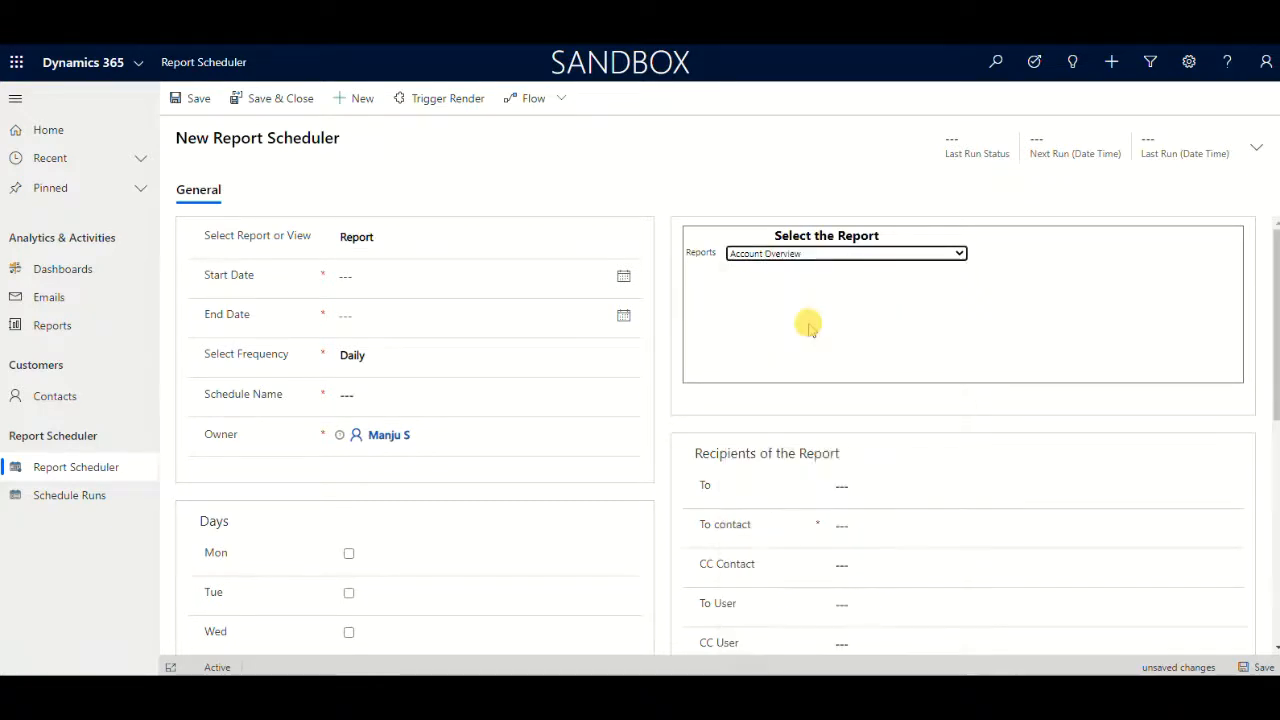
Set the start date to 6/2/2020 and the end date to 12/31/2020
click(480, 289)
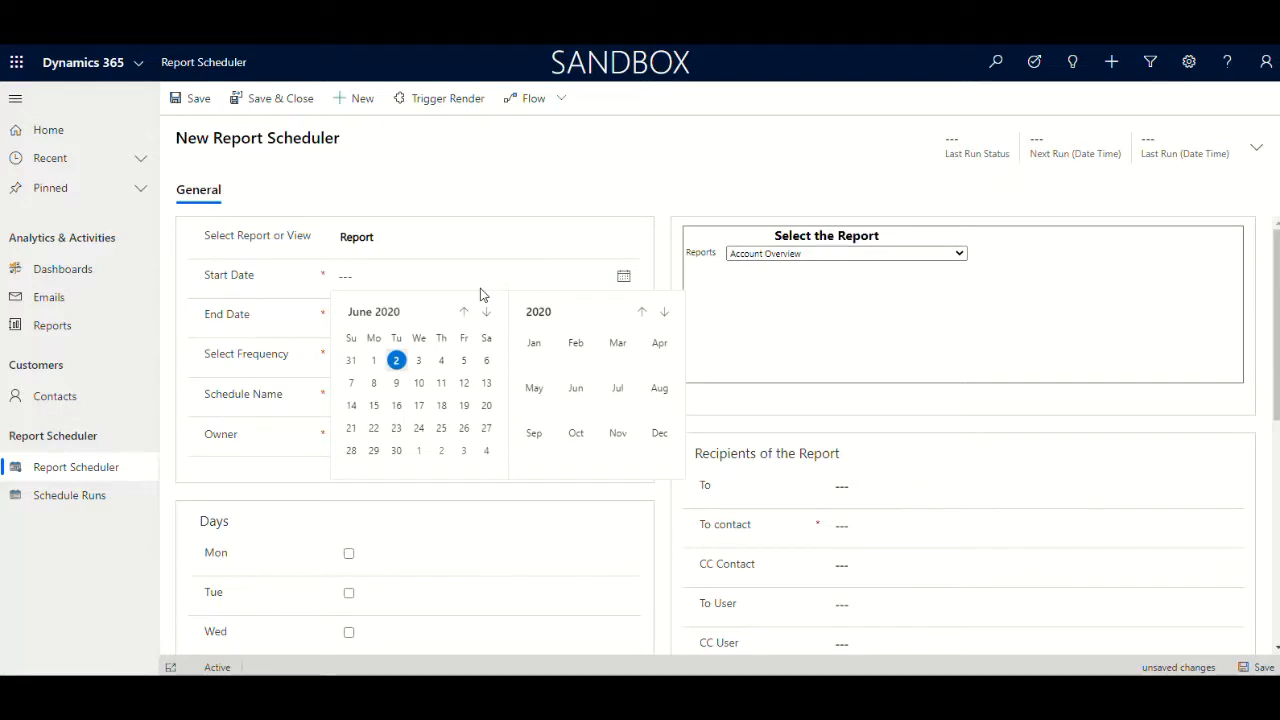
click(396, 362)
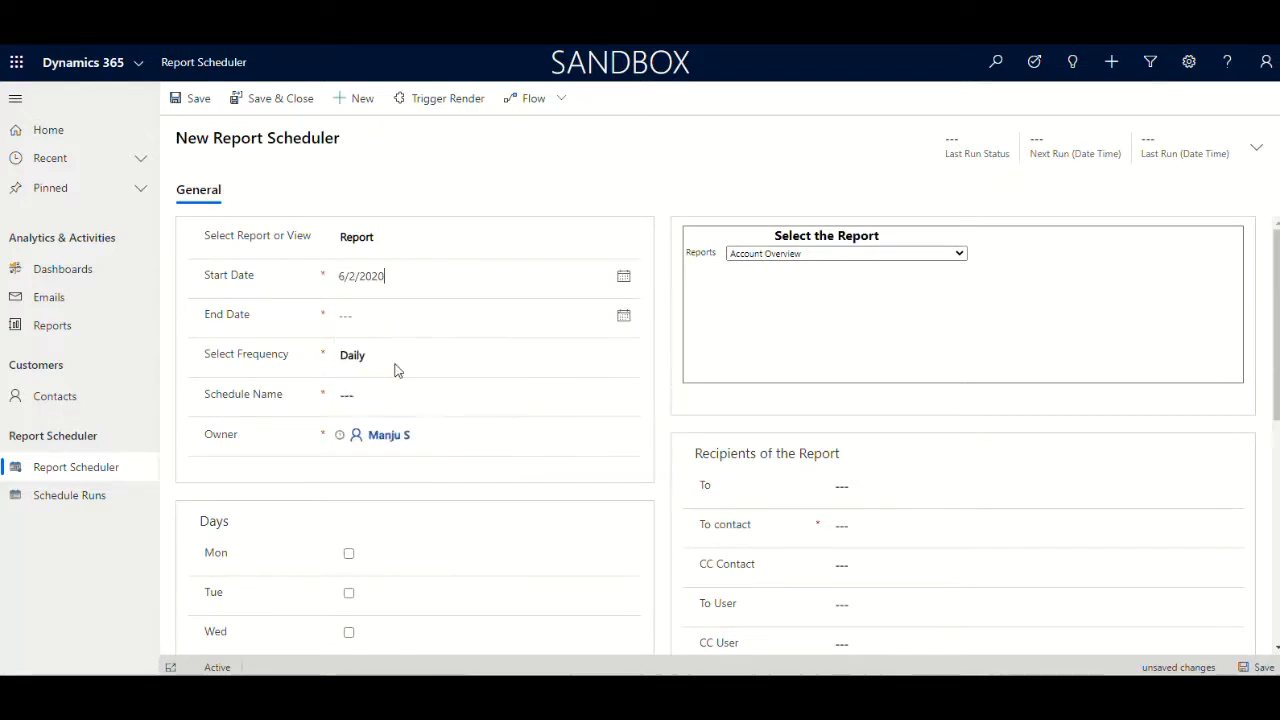
click(578, 312)
click(623, 315)
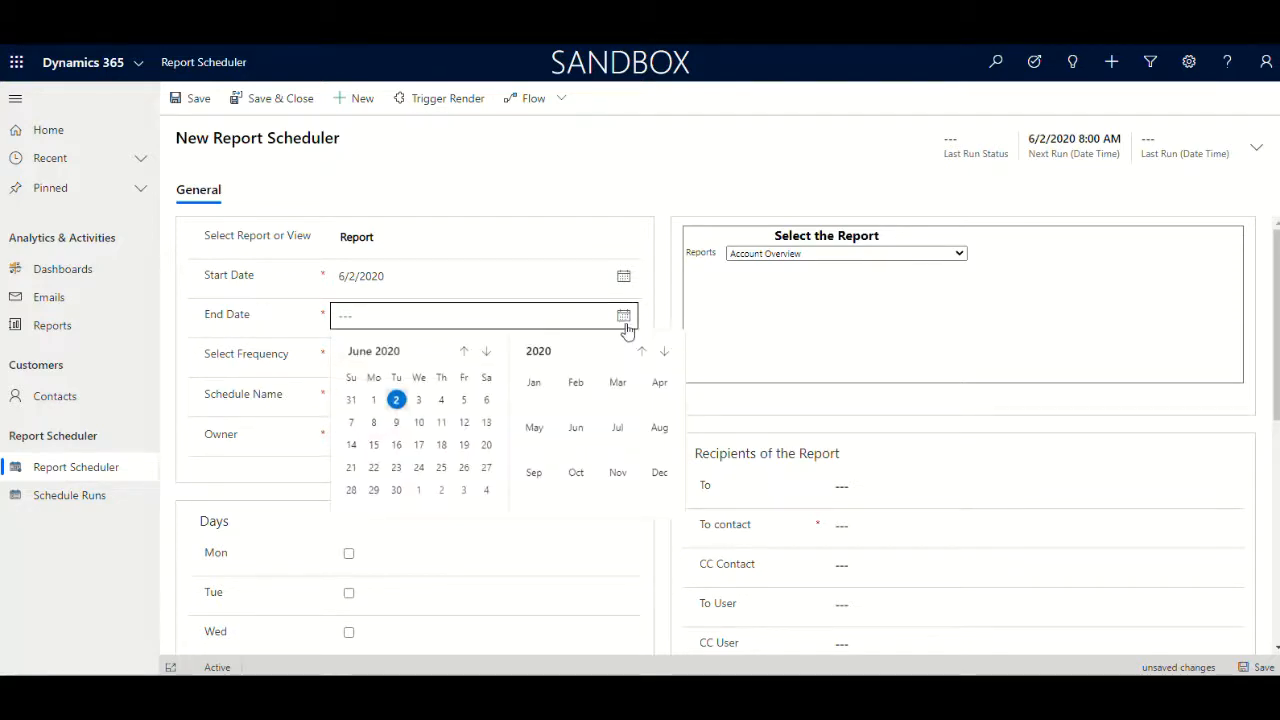
click(660, 474)
click(441, 490)
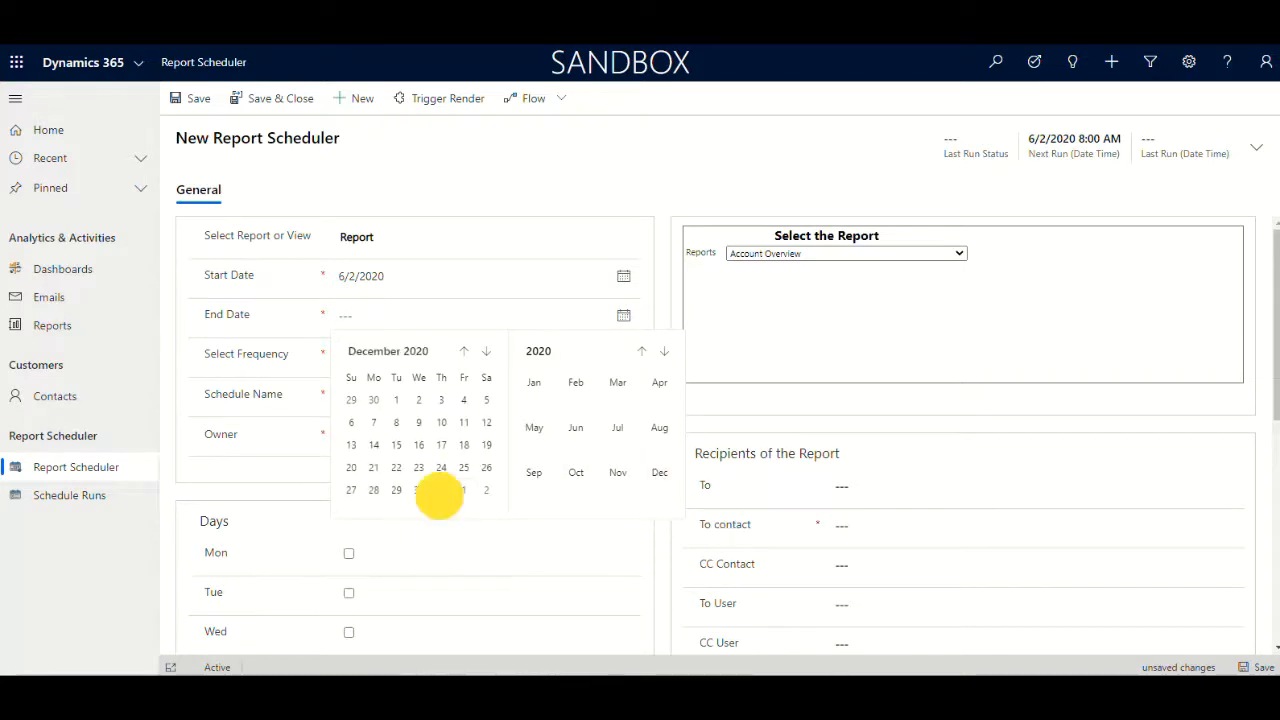
Name the schedule Daily Accounts Overview
click(437, 398)
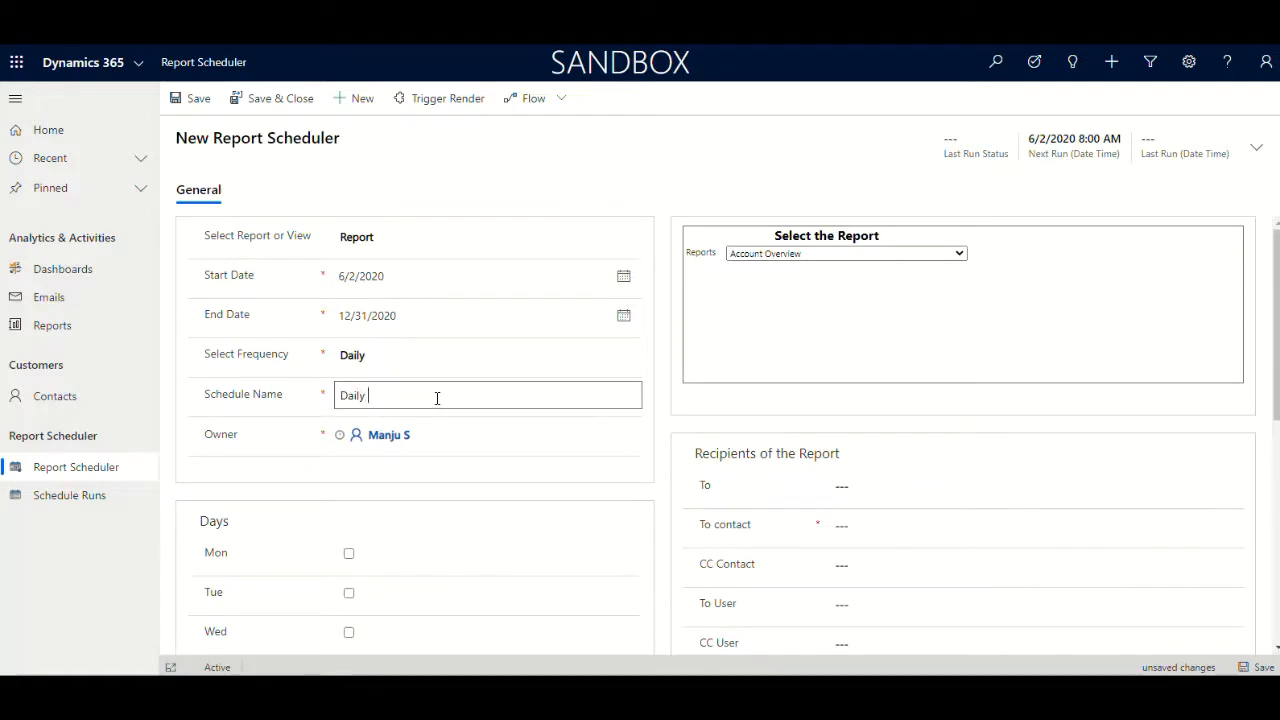
text(Daily)
text(iew)
click(443, 397)
text(i)
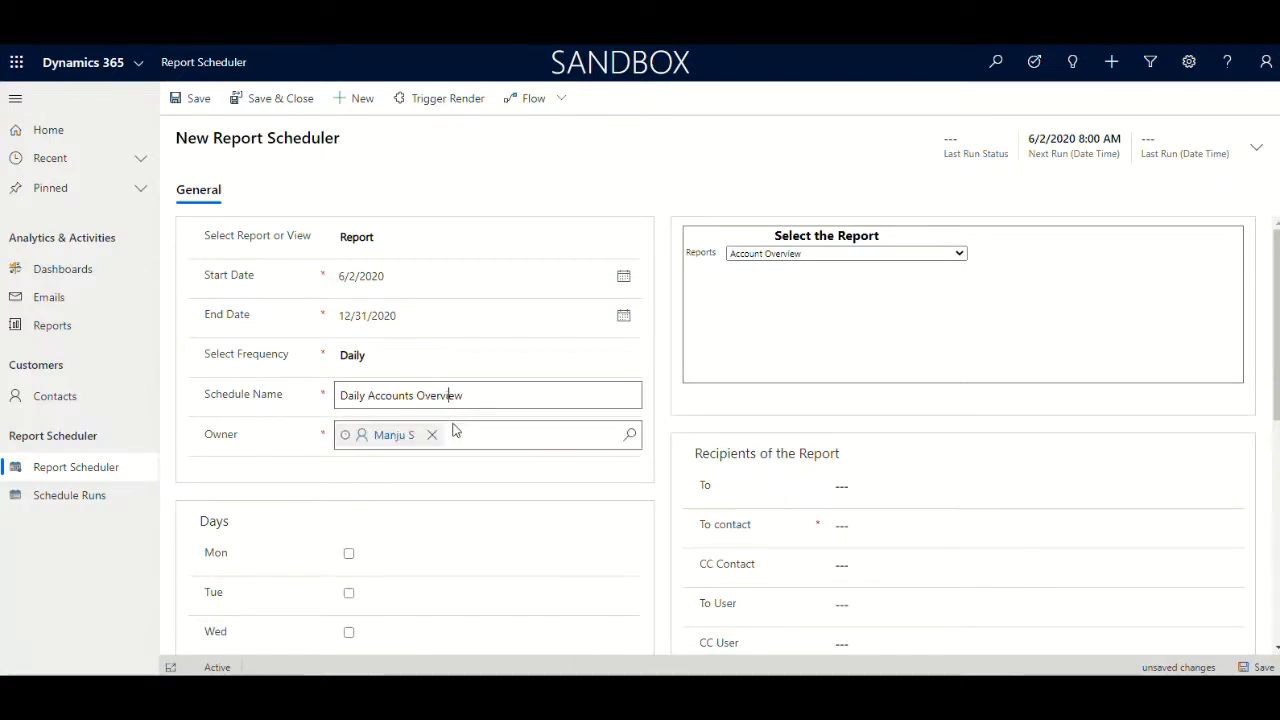
click(535, 401)
Tick Tuesday and Thursday as the days the schedule runs
scroll(536, 401, down, 2)
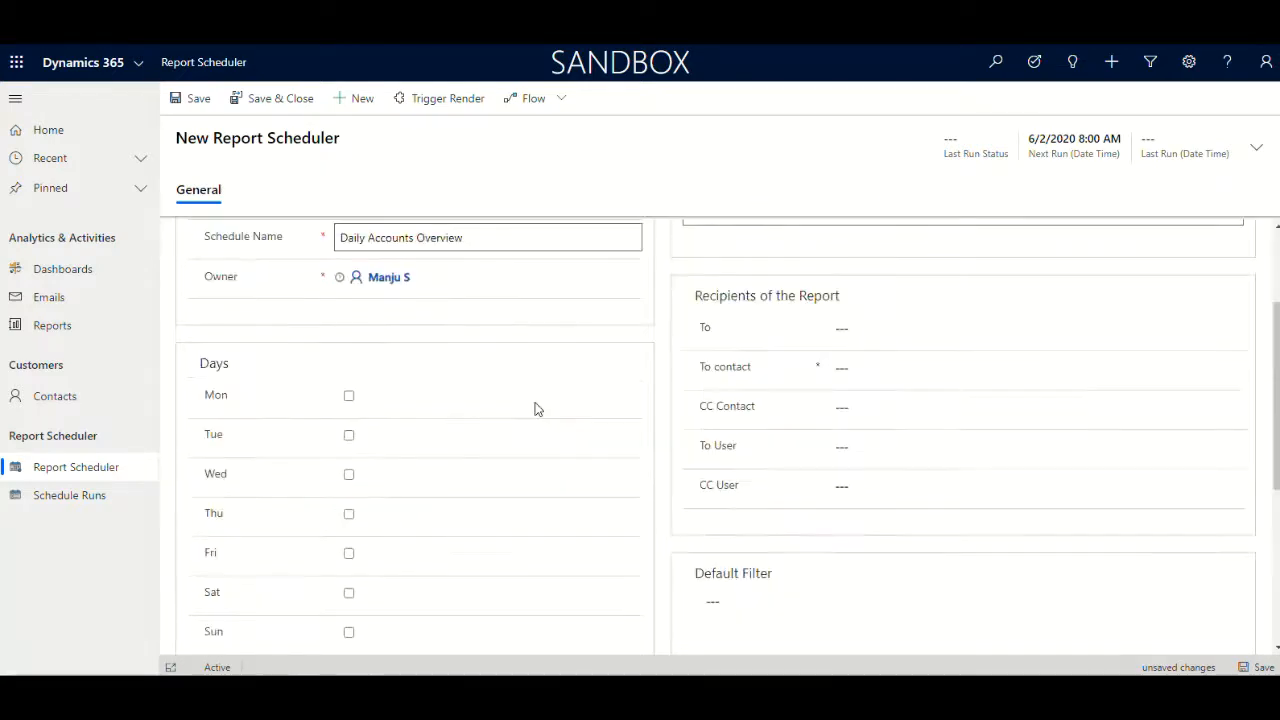
scroll(543, 409, down, 2)
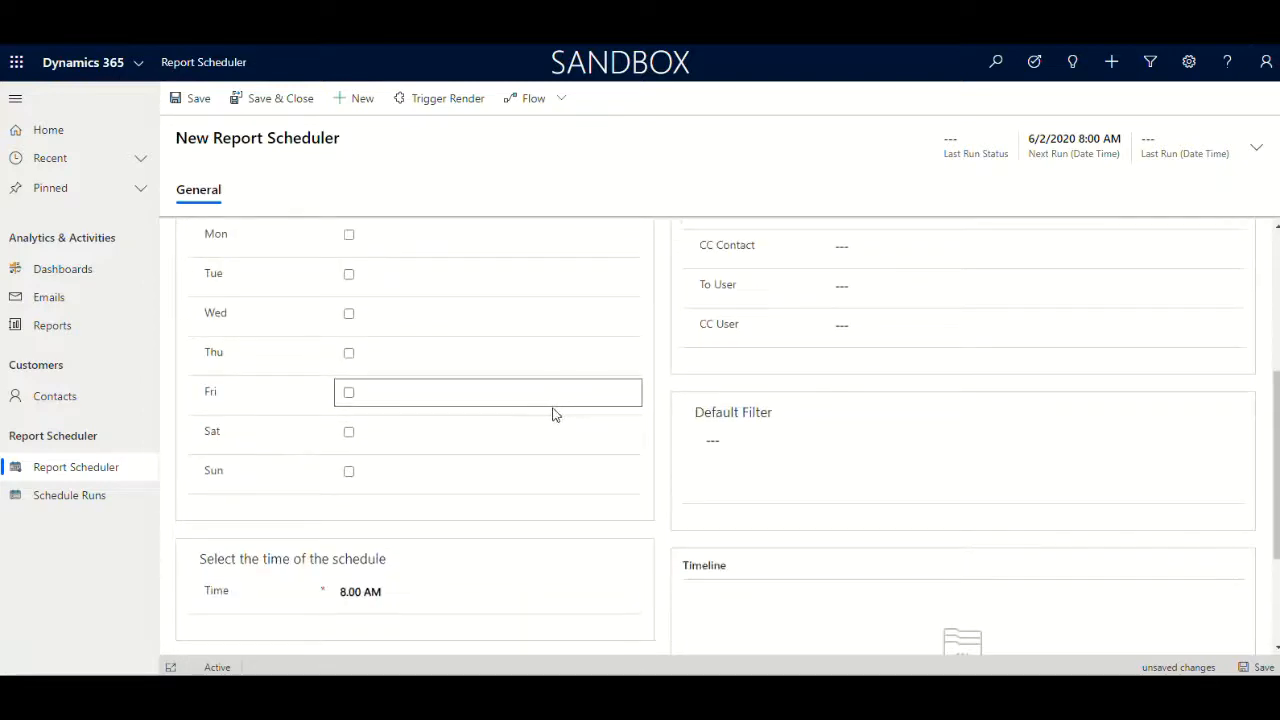
scroll(552, 414, up, 2)
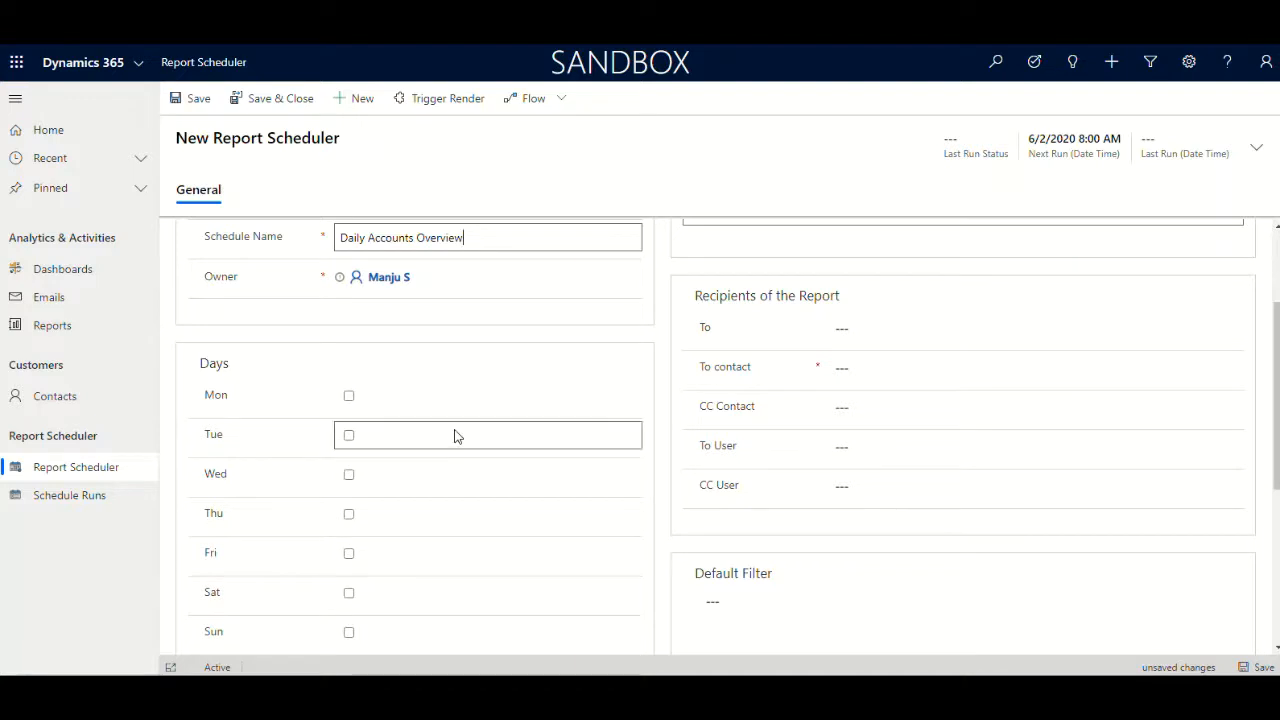
click(349, 437)
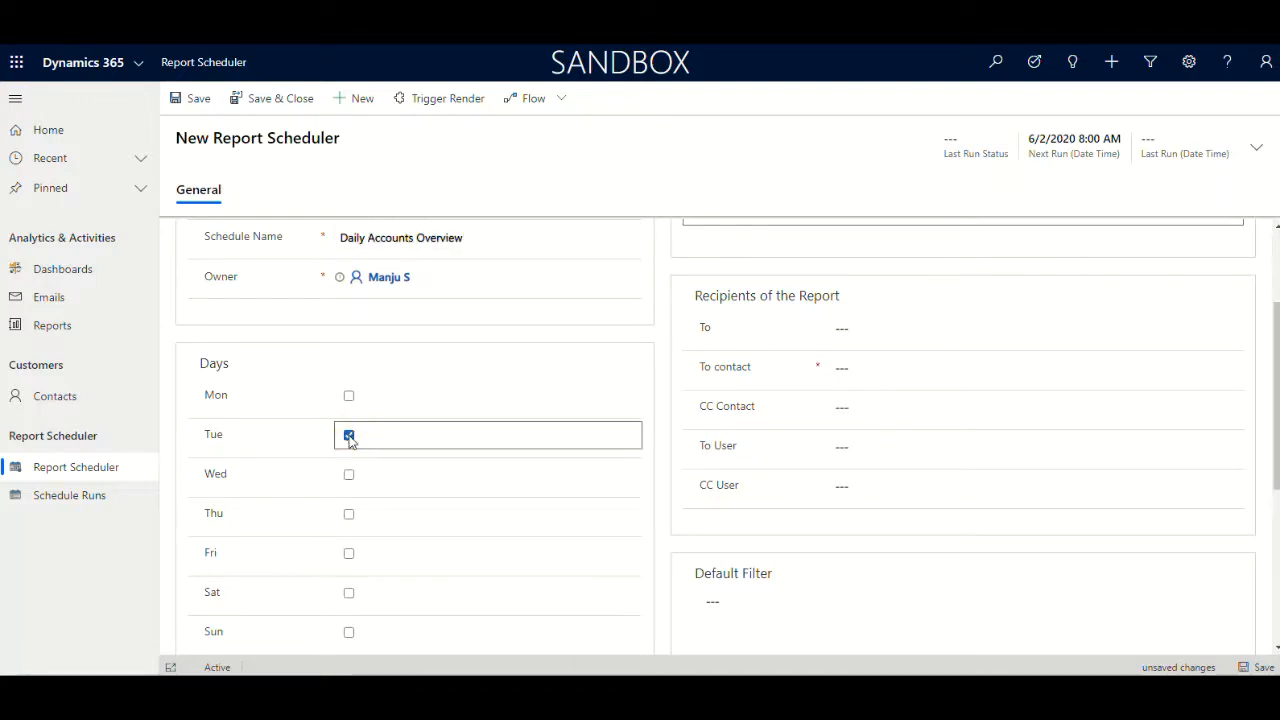
click(349, 516)
click(349, 476)
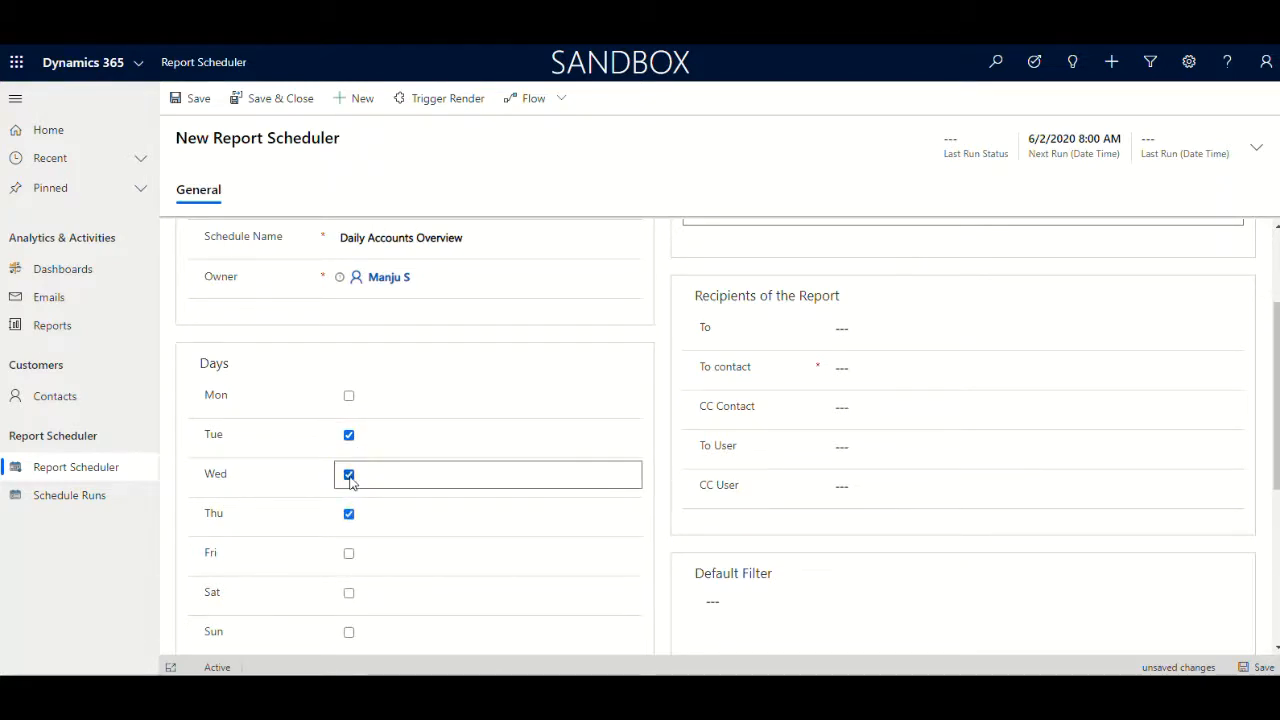
click(349, 476)
Set the schedule time to 6.00 PM
scroll(372, 604, down, 3)
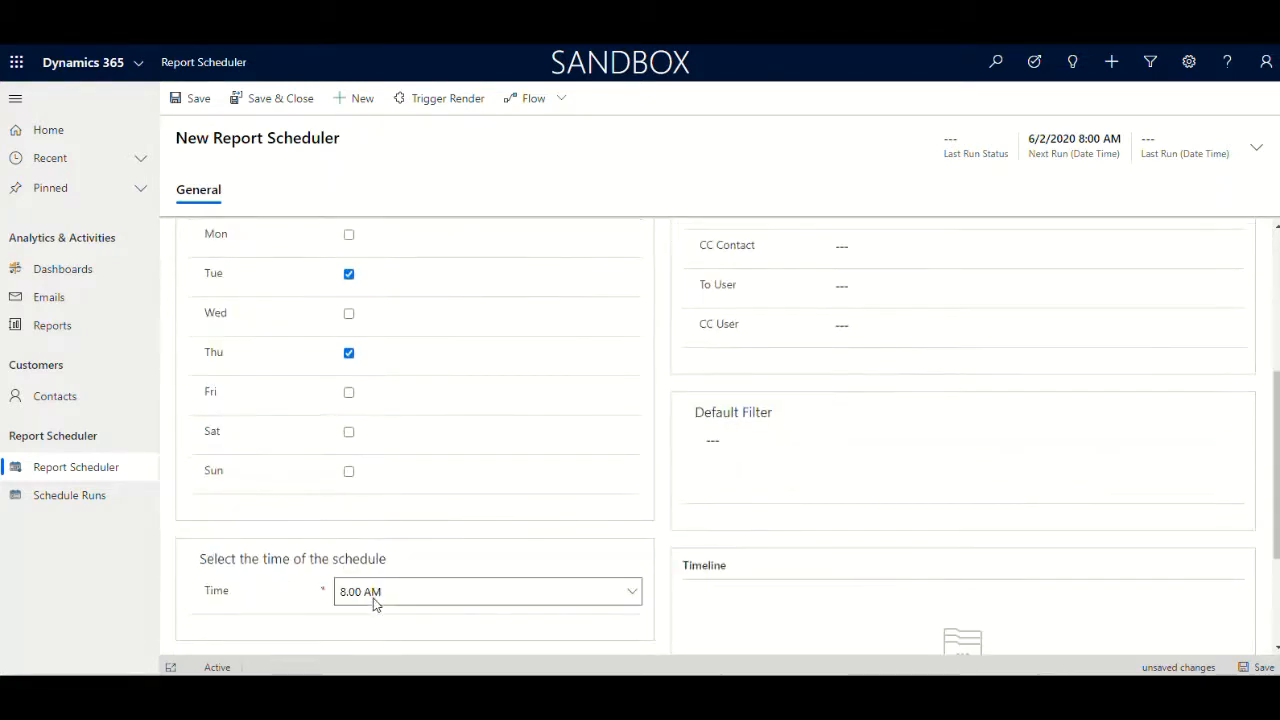
click(477, 596)
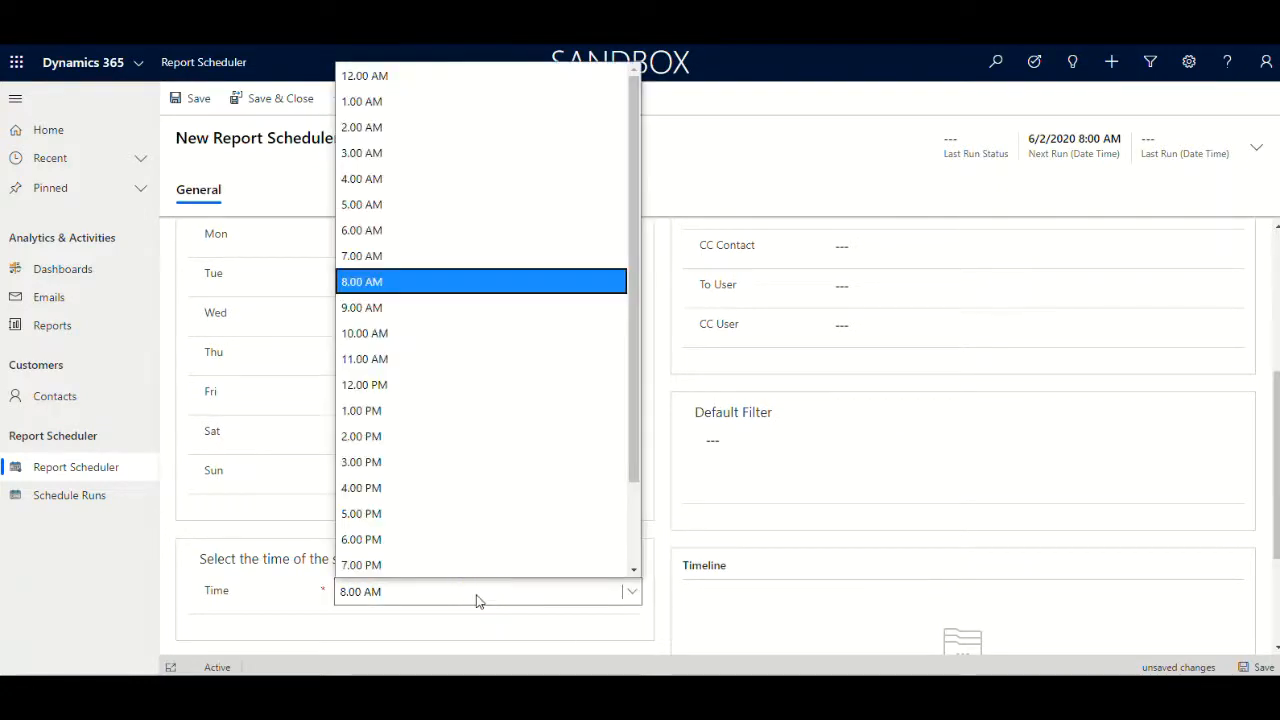
click(410, 541)
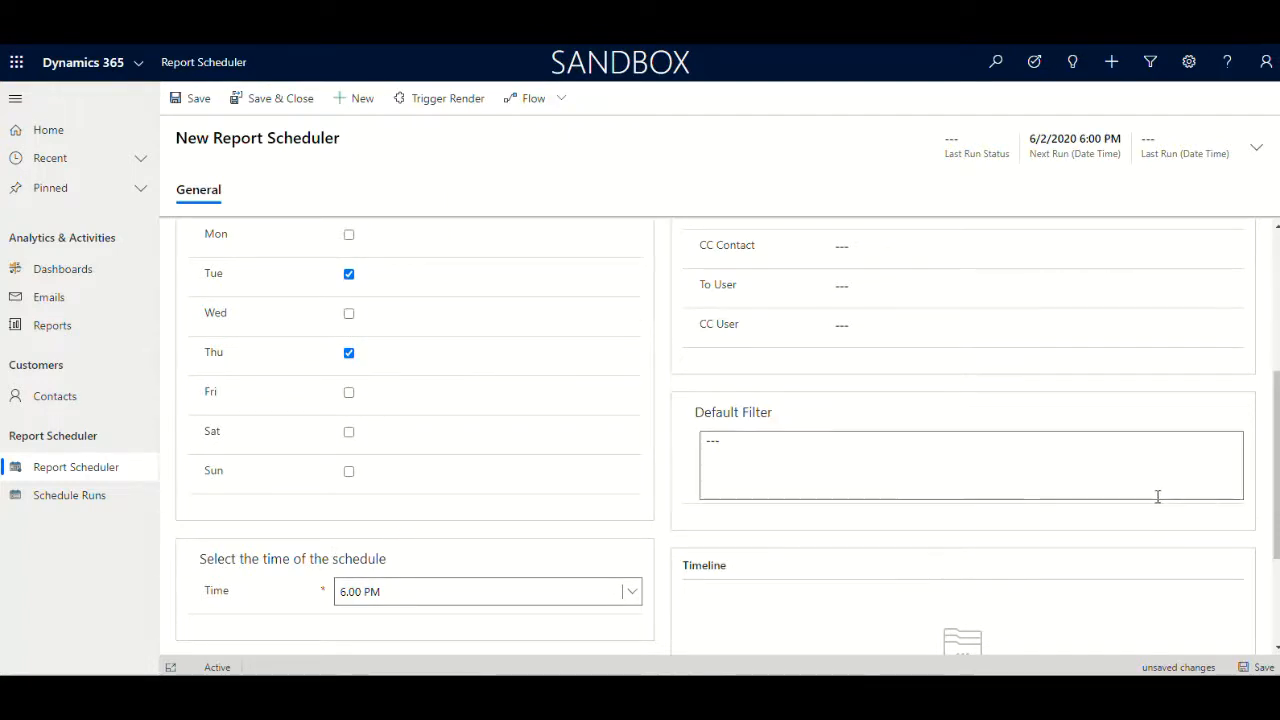
Set the To contact recipient to the suggested recent contact
scroll(1157, 497, up, 3)
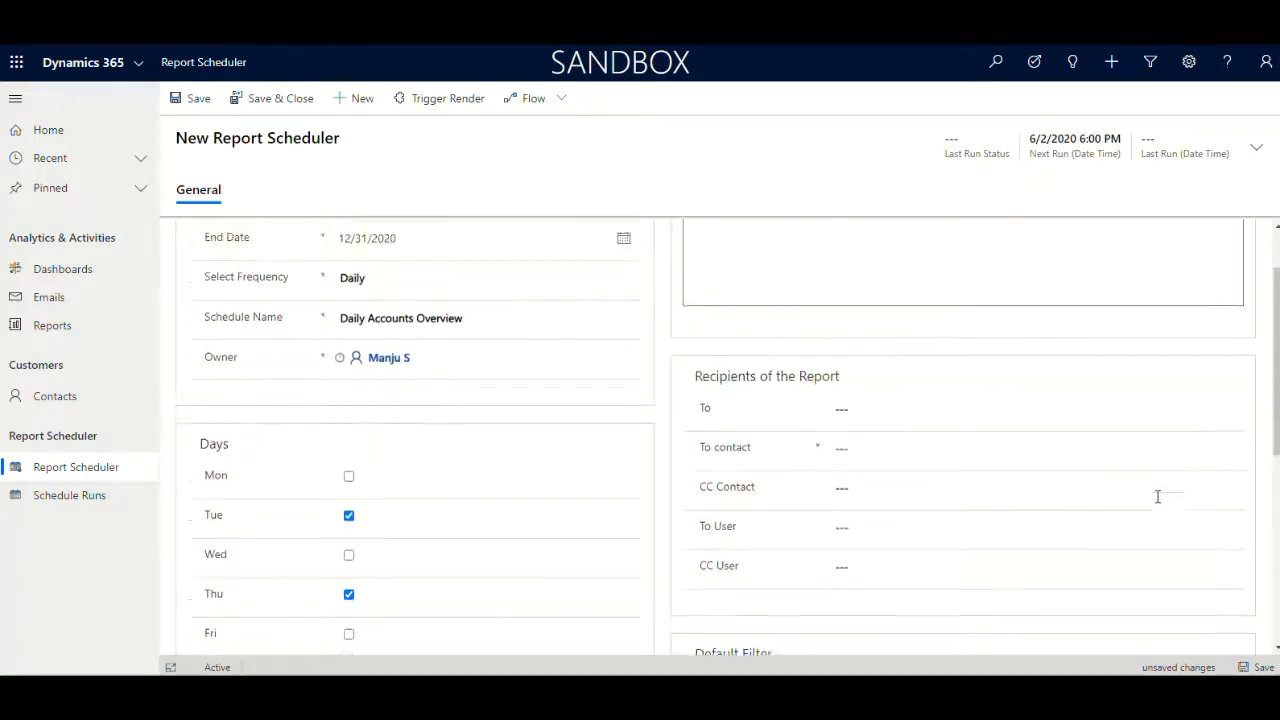
click(928, 448)
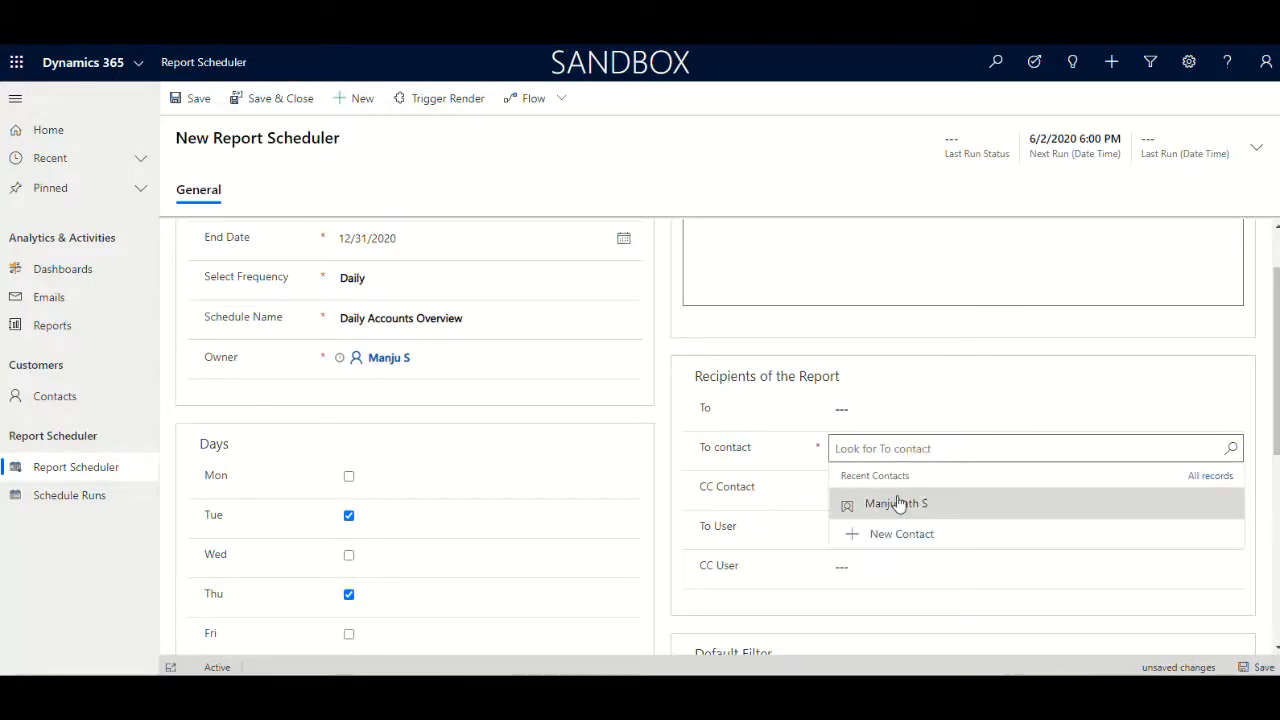
click(897, 503)
Search for the user by name and add them as the To User recipient
click(909, 527)
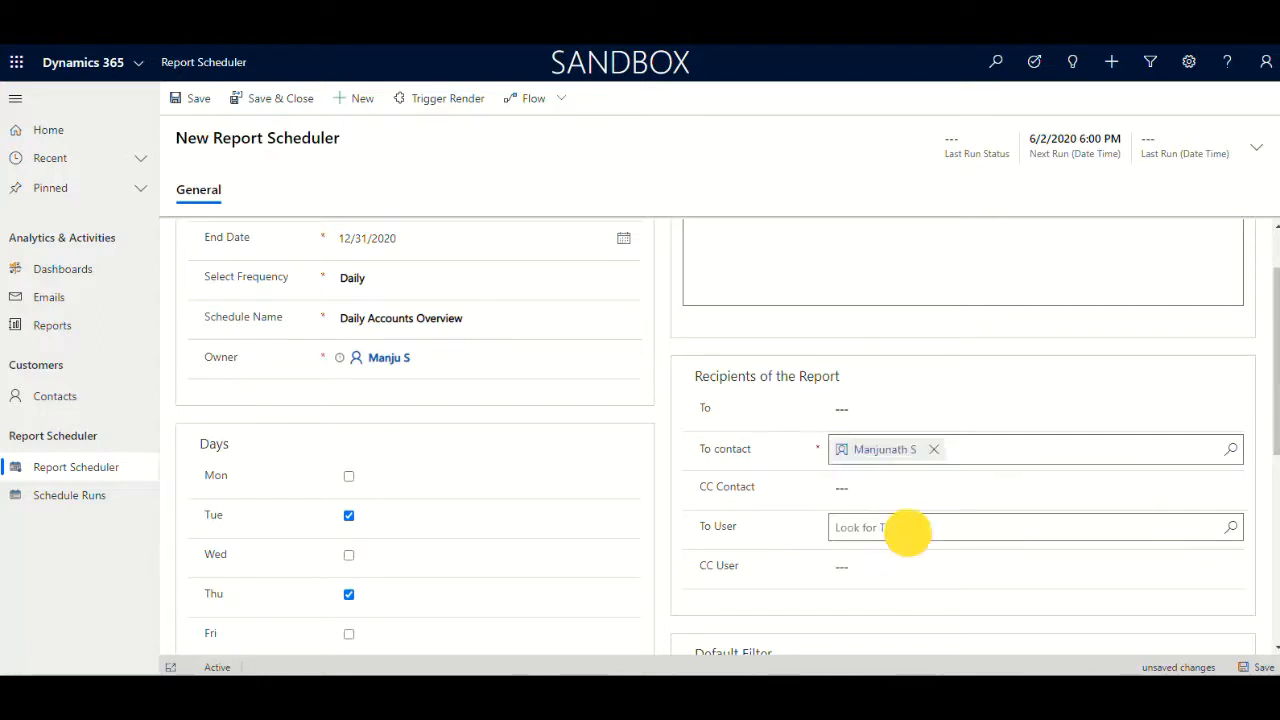
text(m)
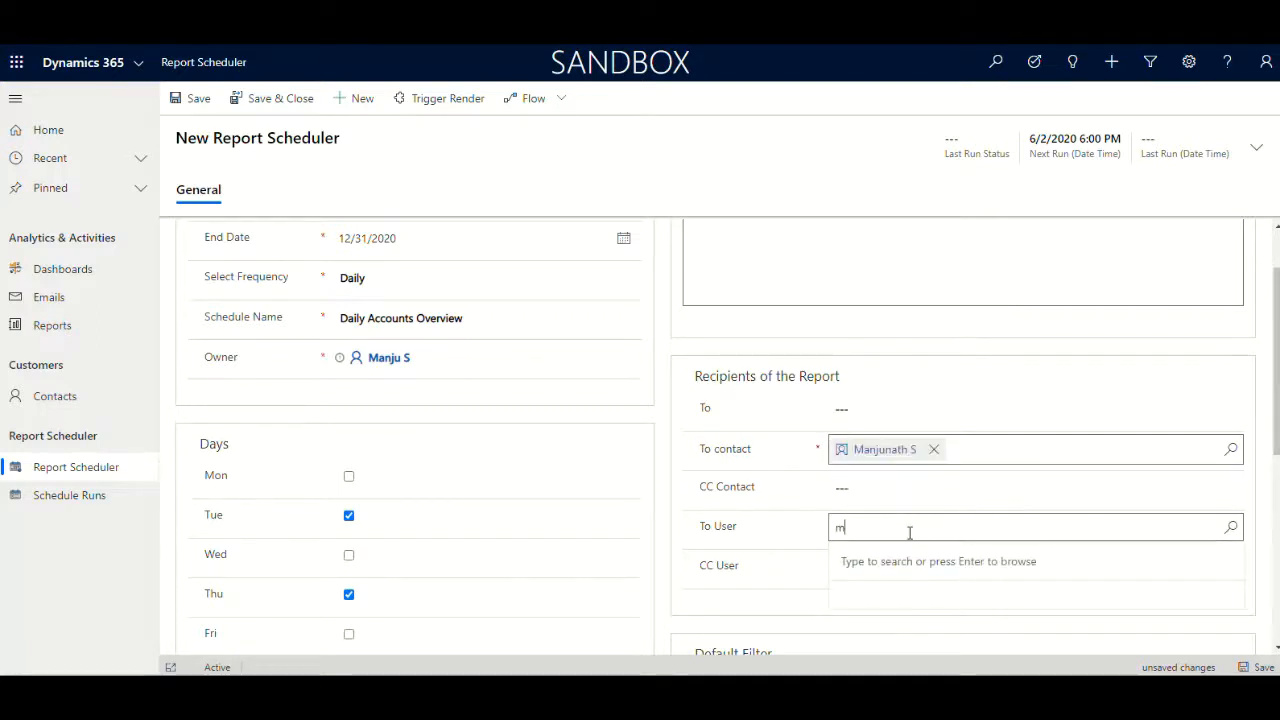
text(anj)
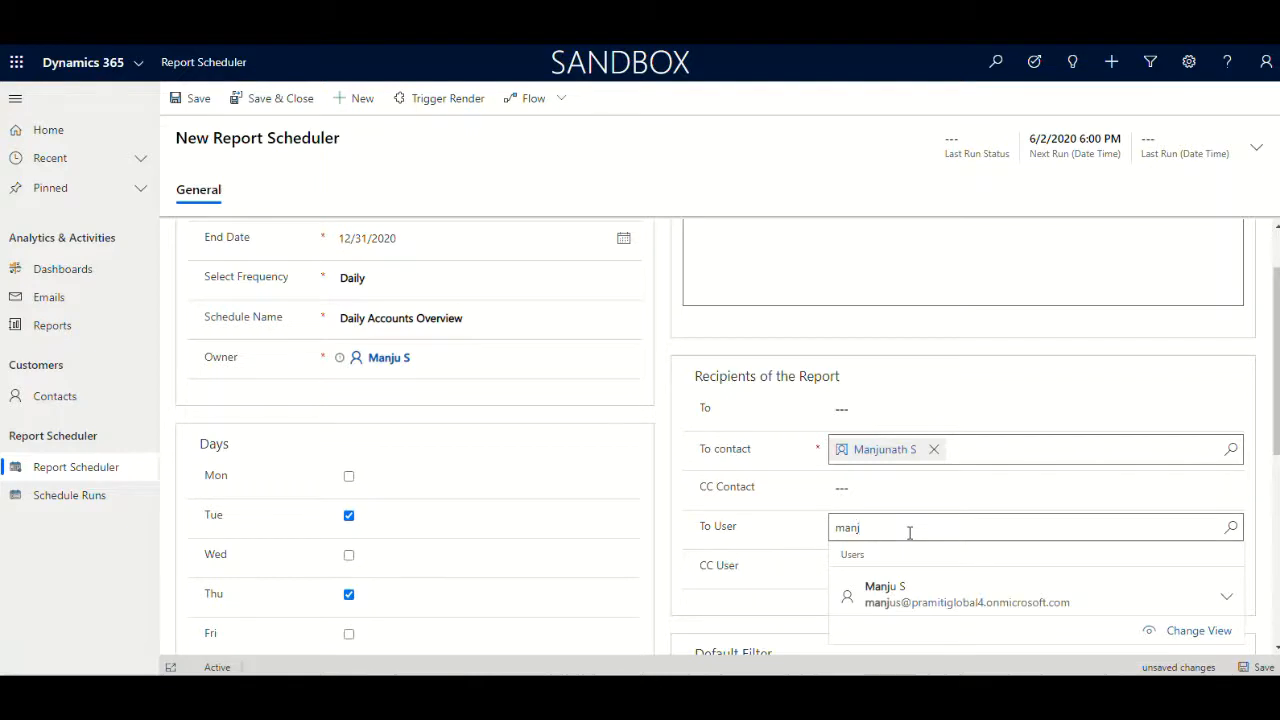
click(892, 597)
Set the report format to PDF
scroll(1107, 449, down, 5)
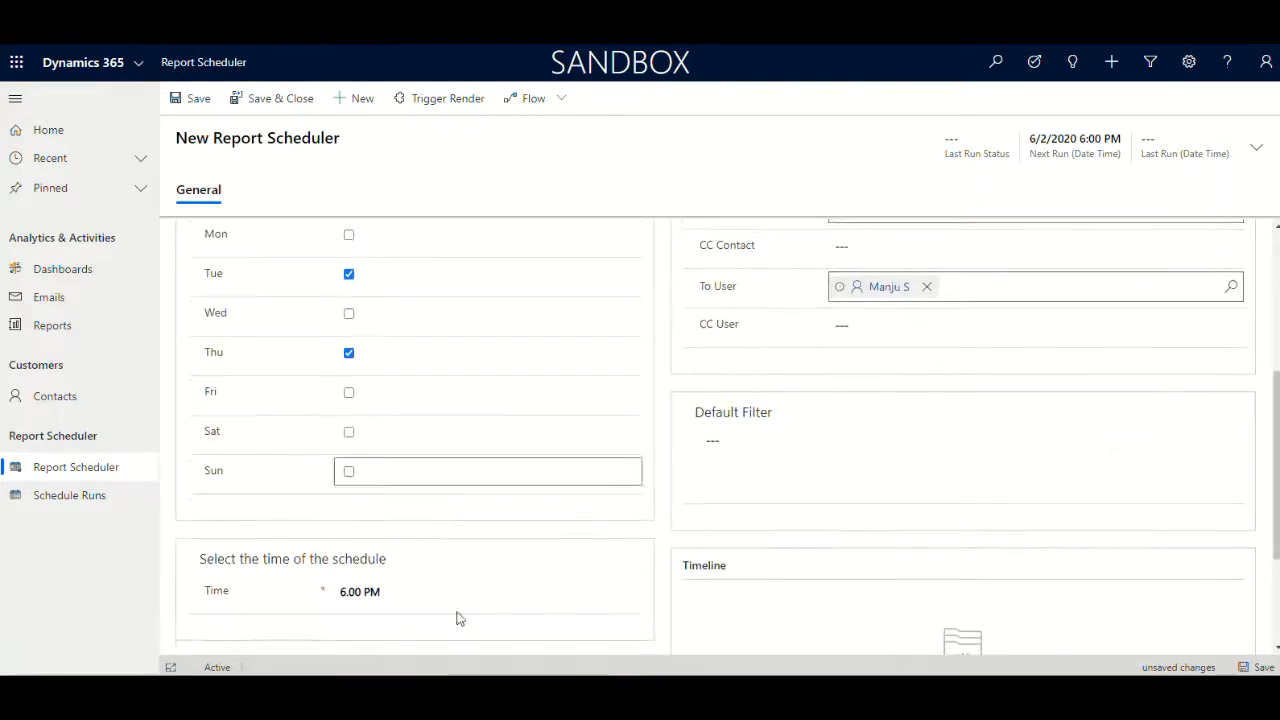
scroll(428, 440, down, 4)
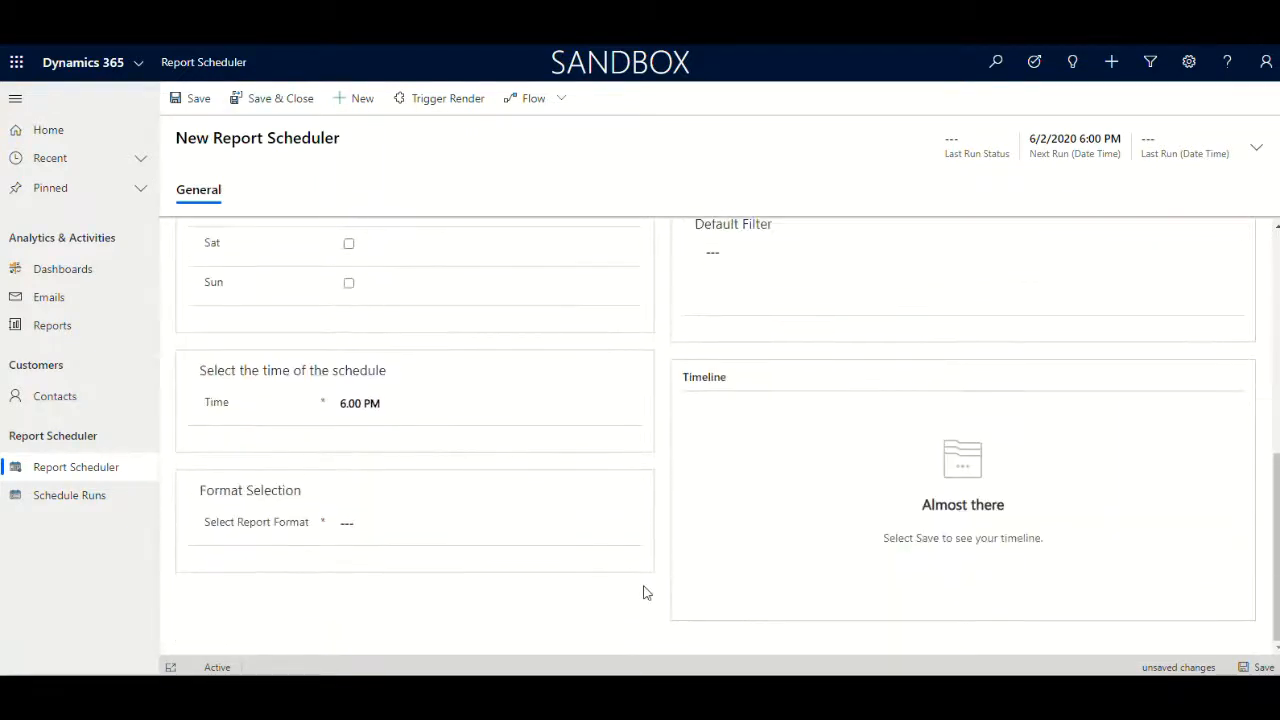
click(407, 536)
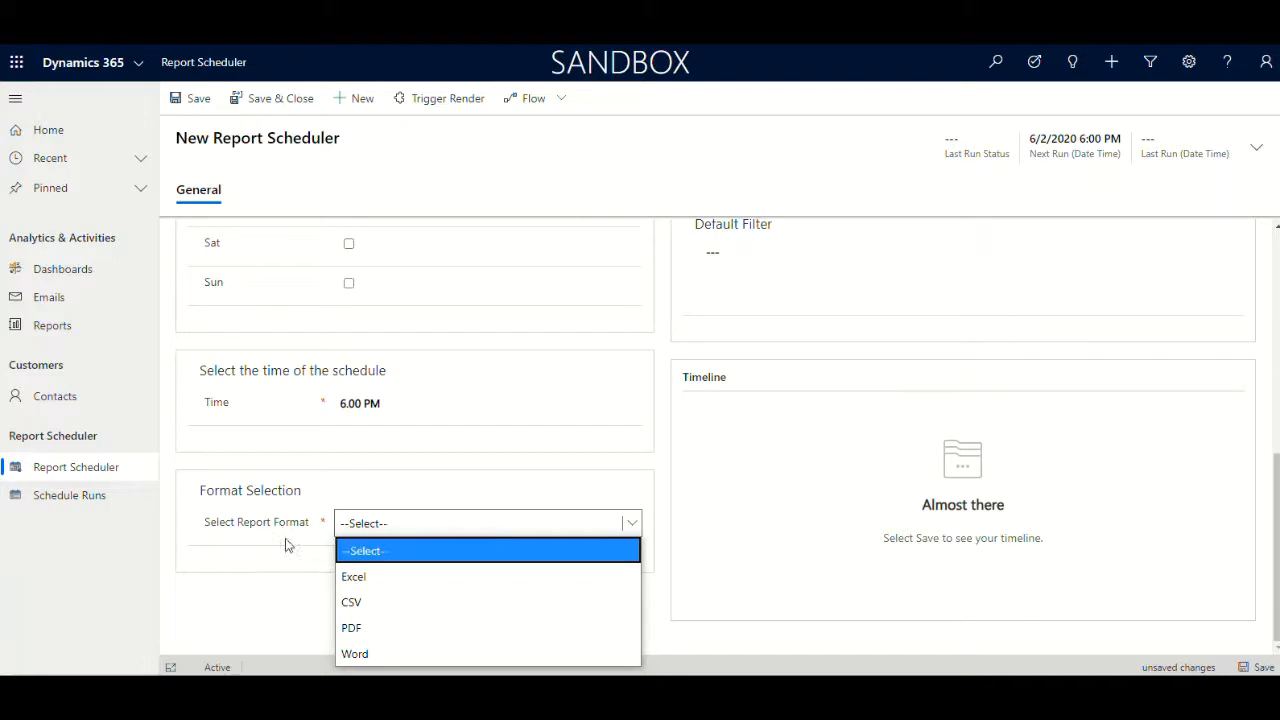
click(358, 627)
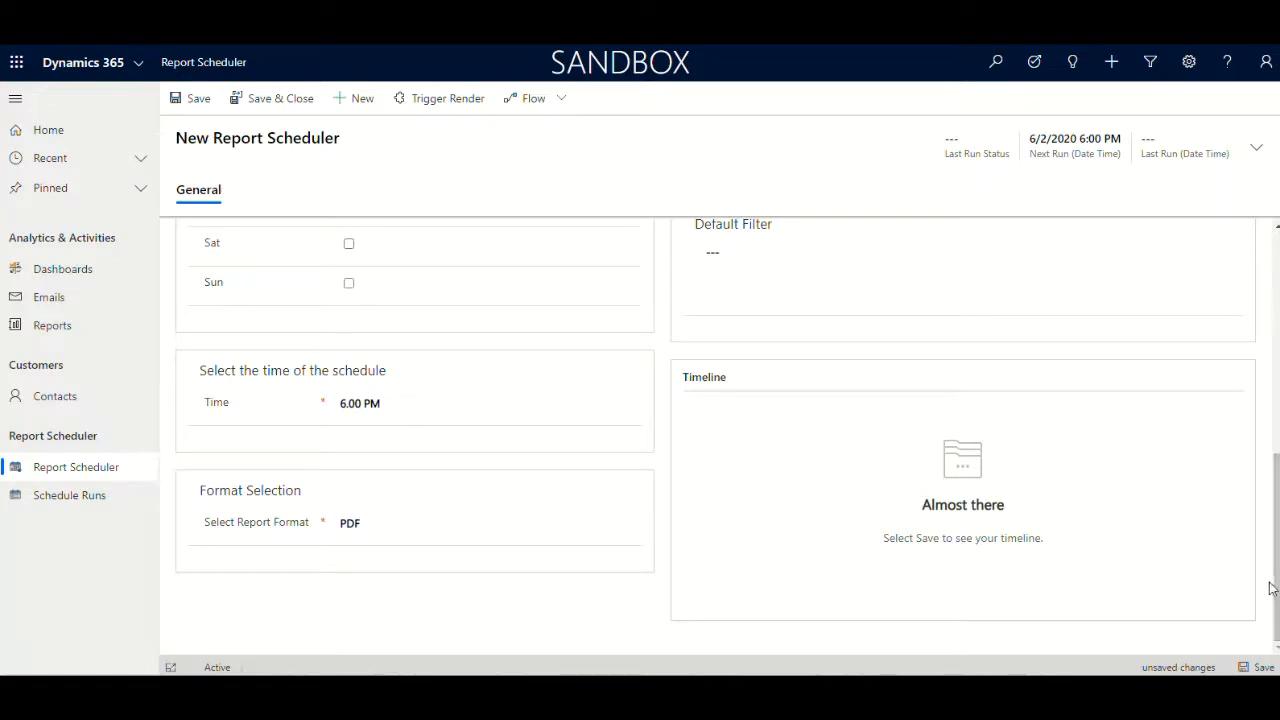
Save the new report schedule record
scroll(1270, 588, up, 5)
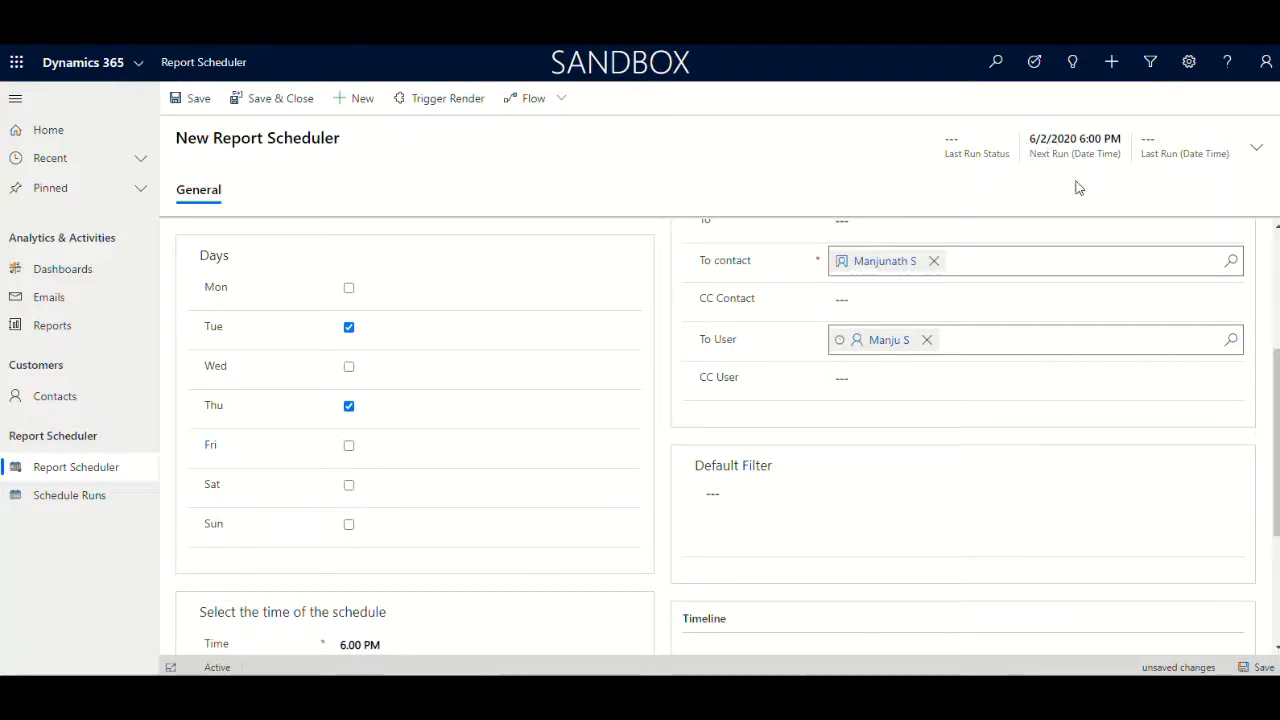
click(1263, 668)
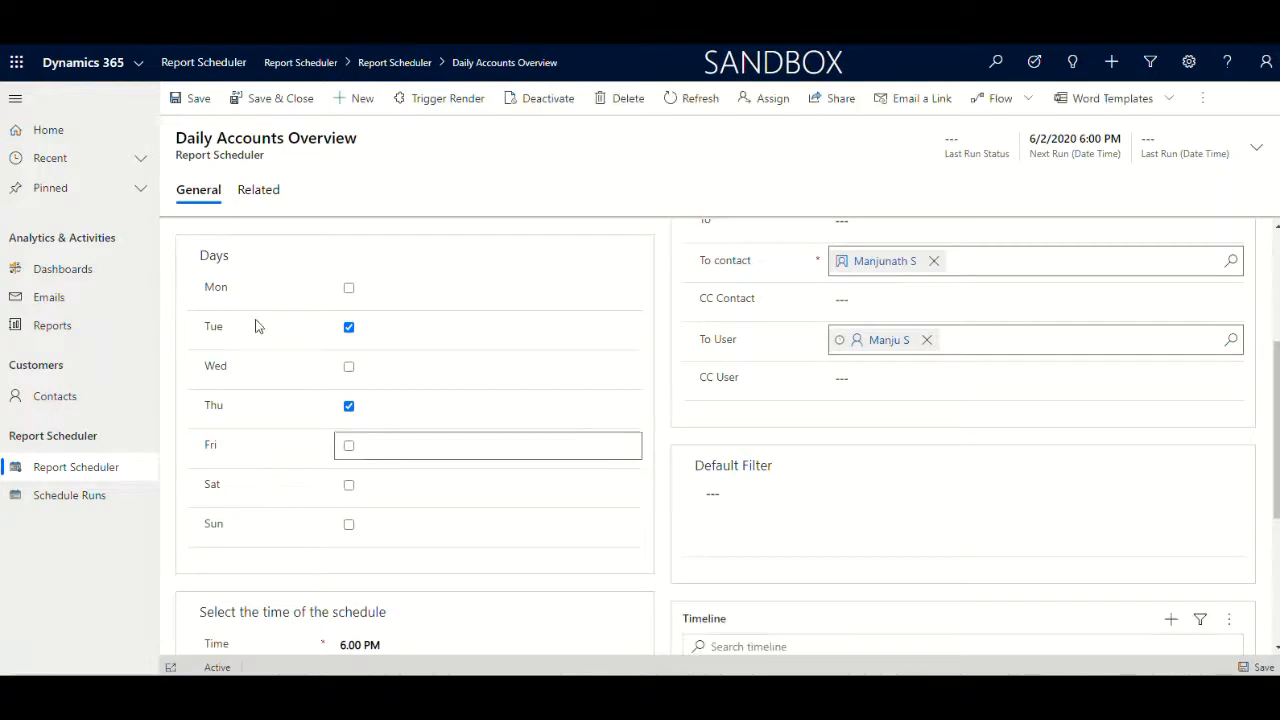
Review the saved schedule's settings across the form
scroll(598, 472, up, 2)
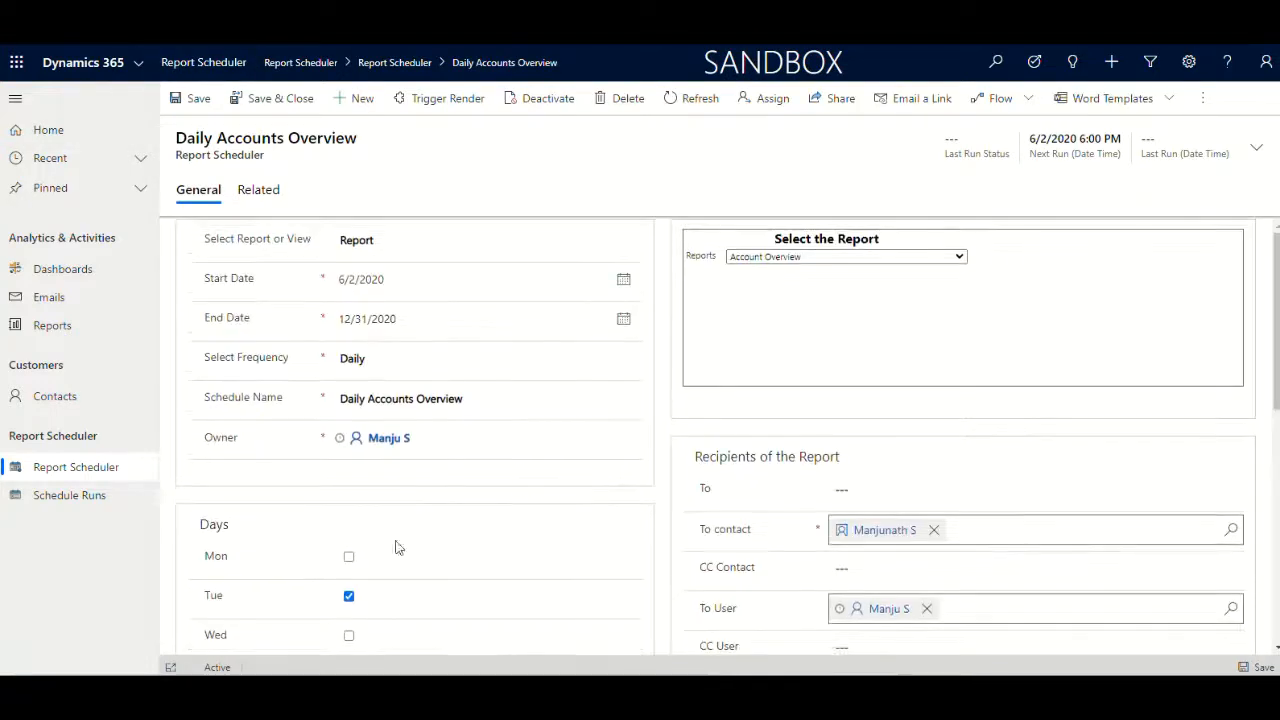
scroll(380, 526, down, 3)
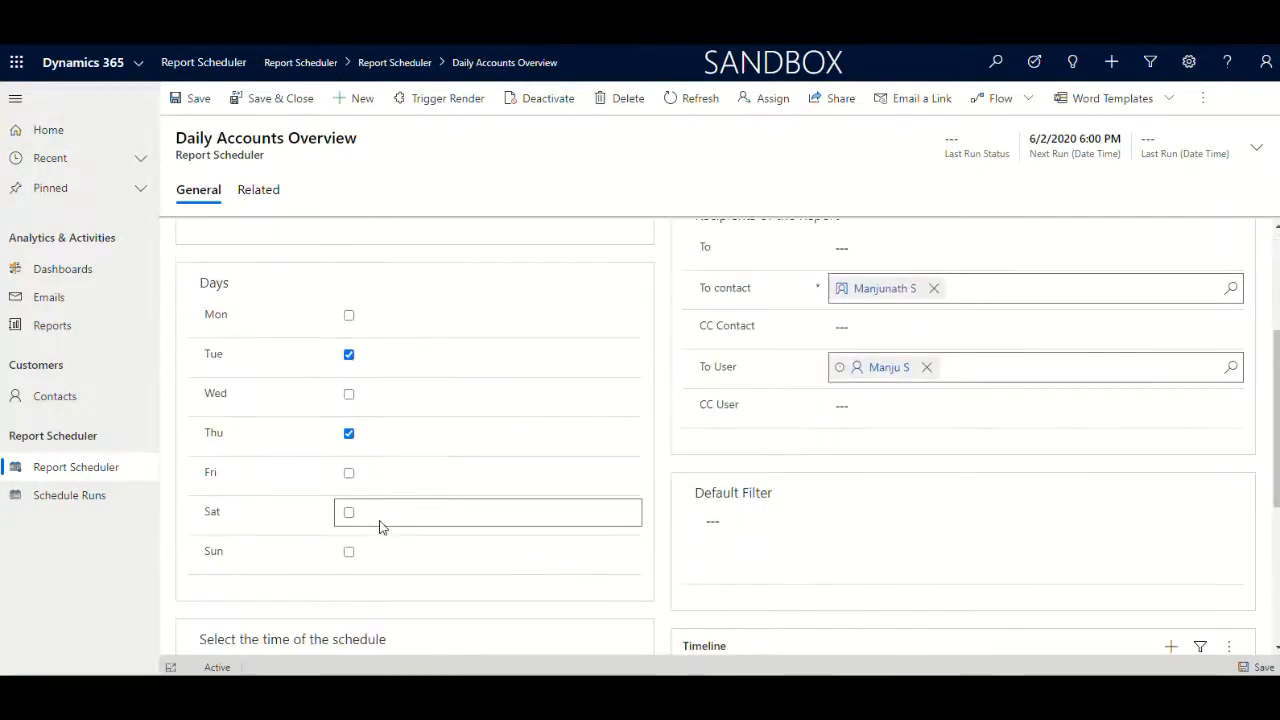
scroll(380, 526, down, 3)
scroll(380, 526, up, 3)
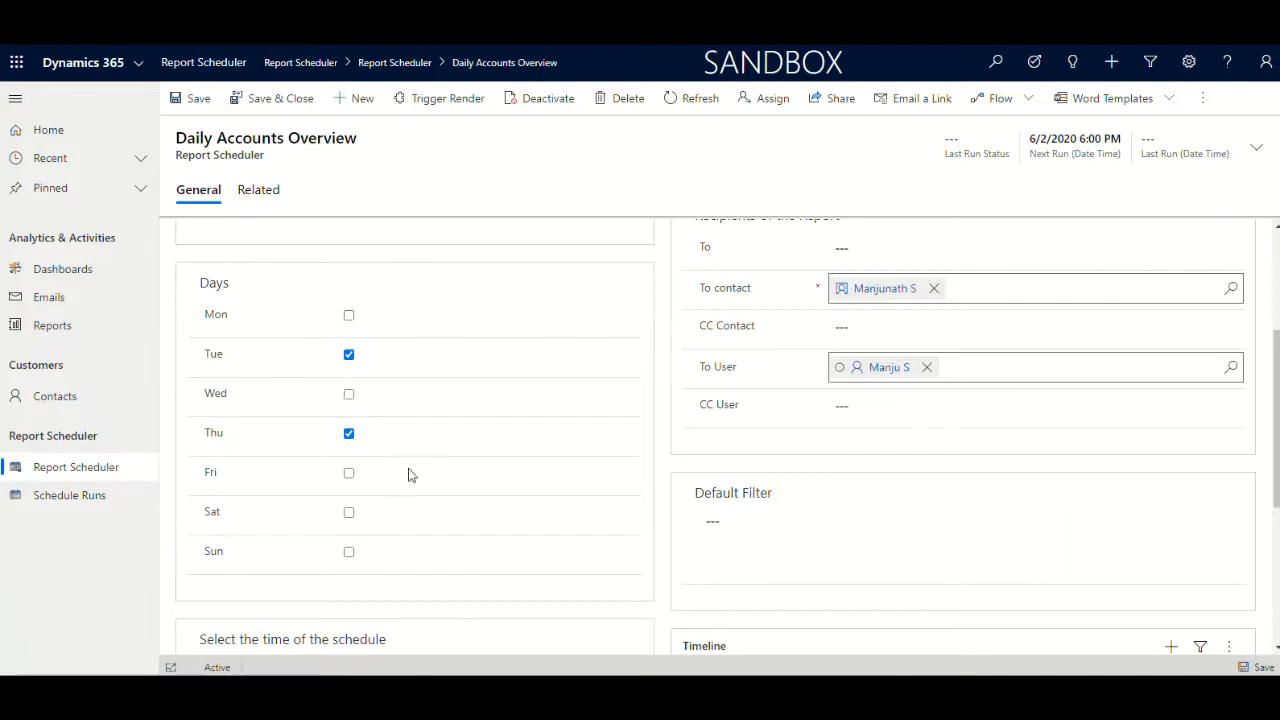
scroll(470, 266, up, 3)
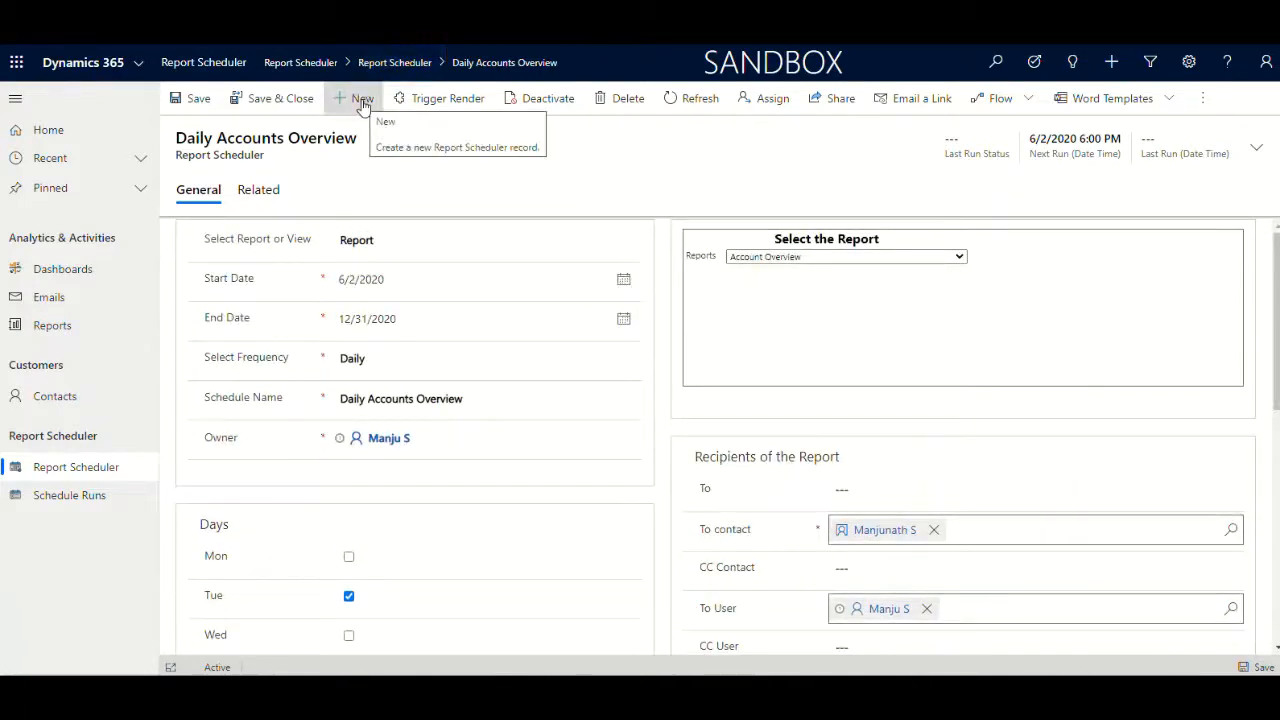
Start a new report schedule record and set its source to View
click(362, 101)
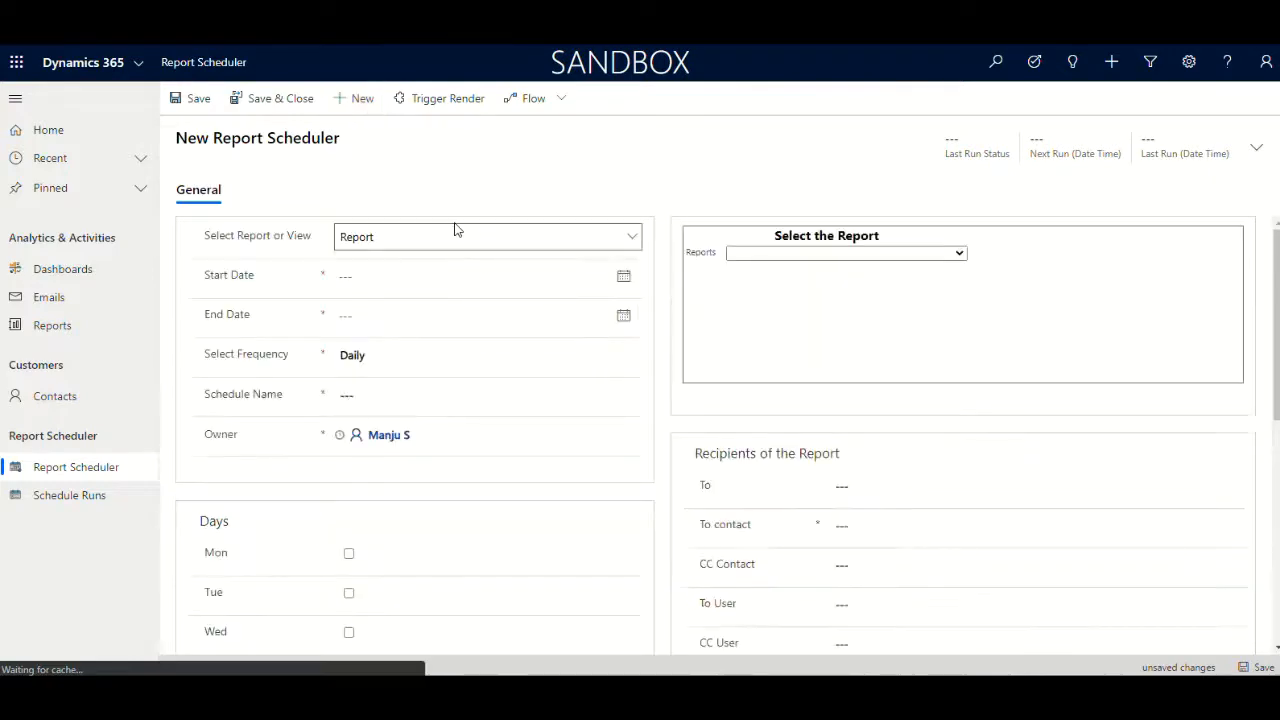
click(450, 237)
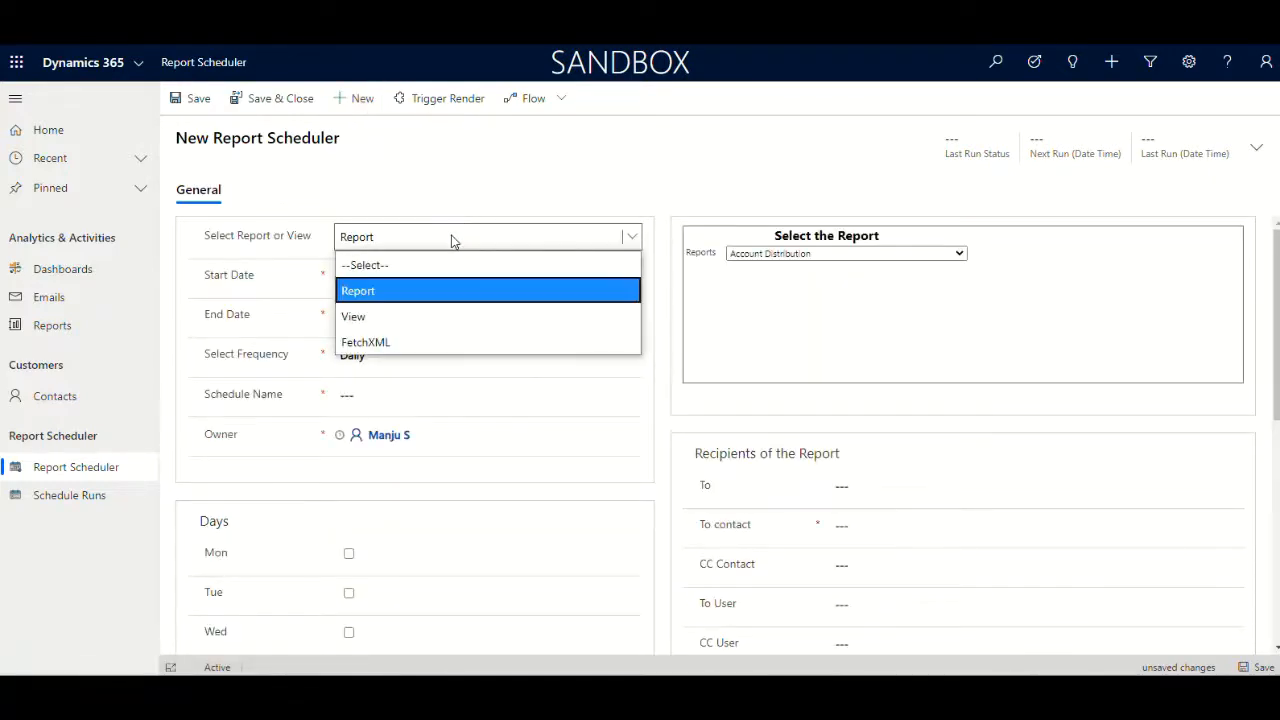
click(353, 316)
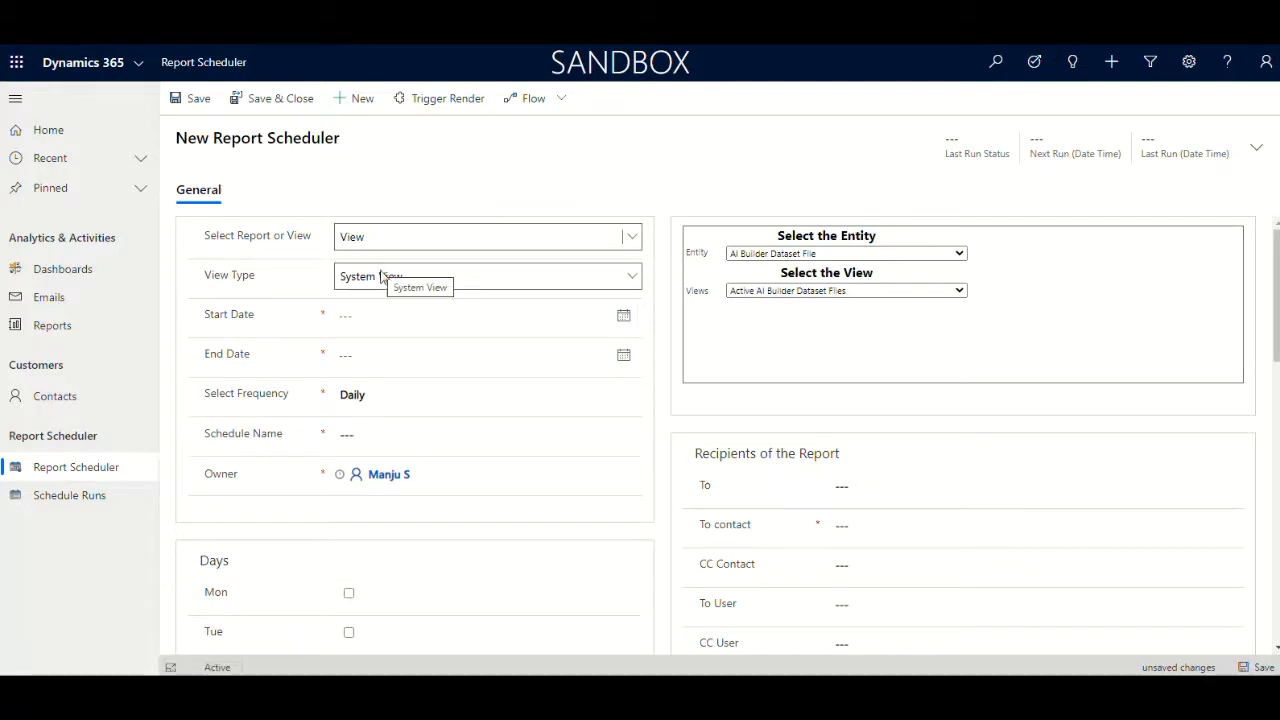
Set the view type to Personal View and dismiss the alert
click(385, 283)
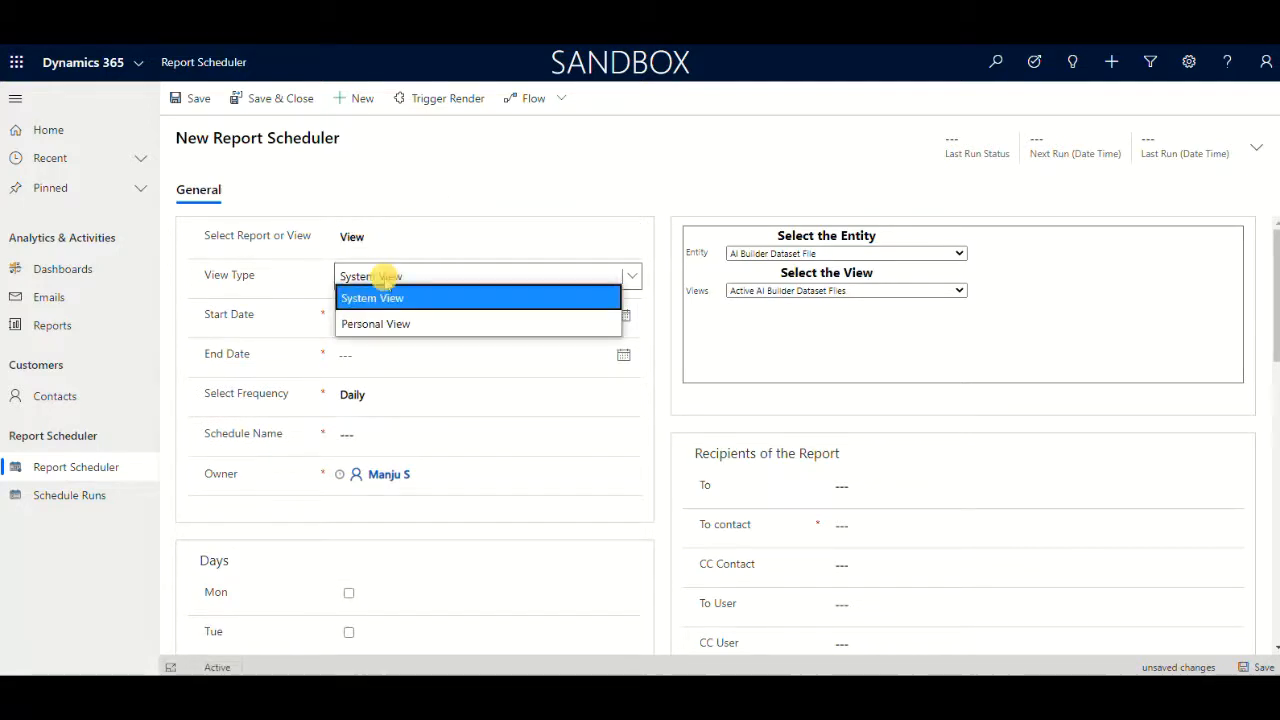
click(394, 324)
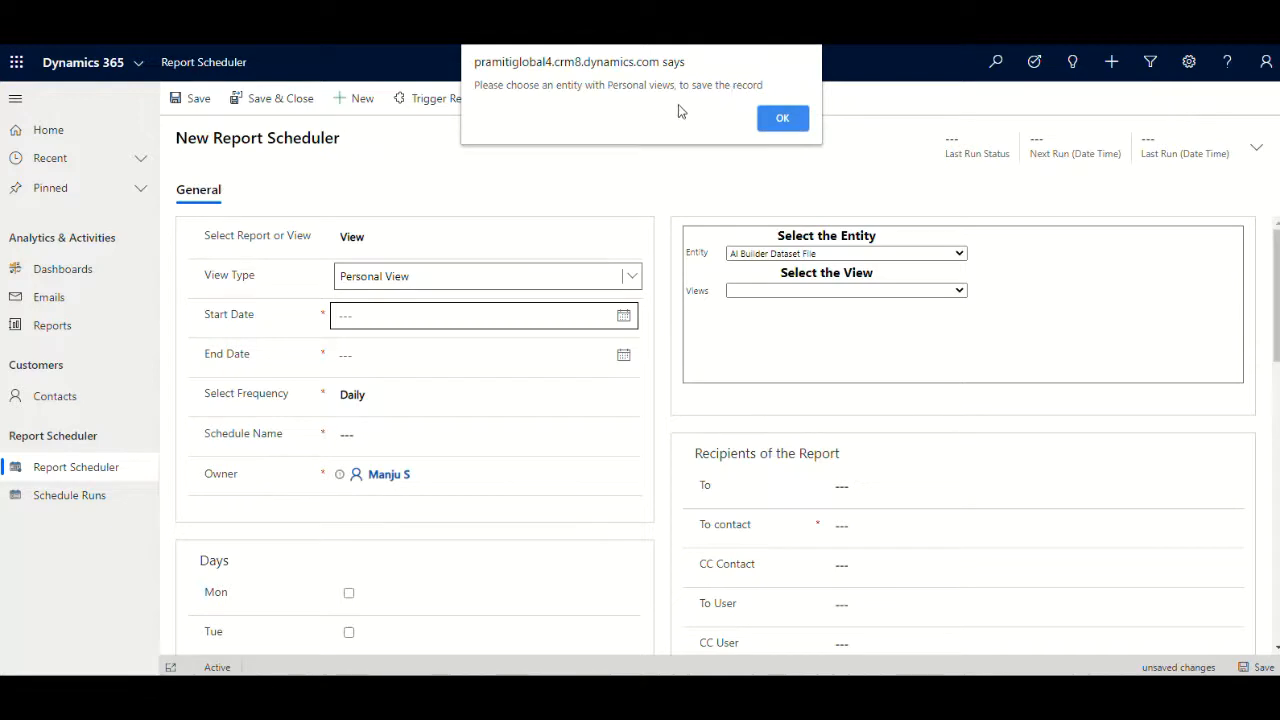
click(784, 119)
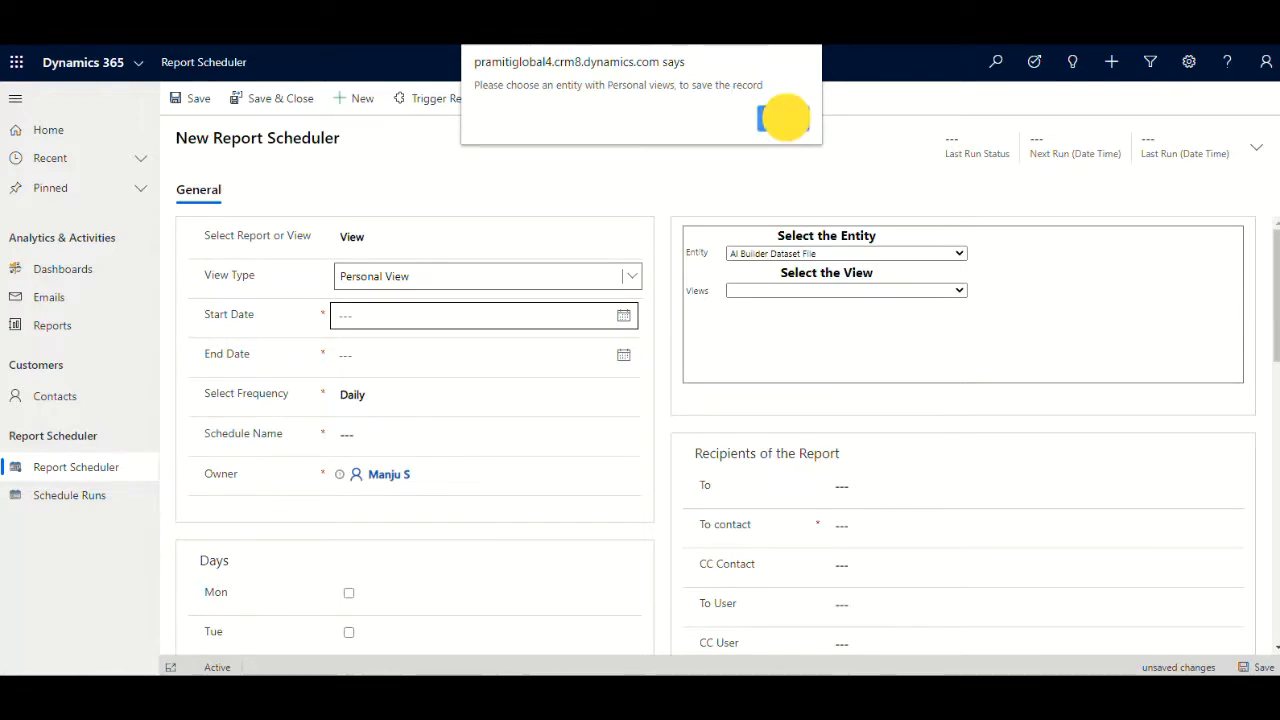
click(818, 254)
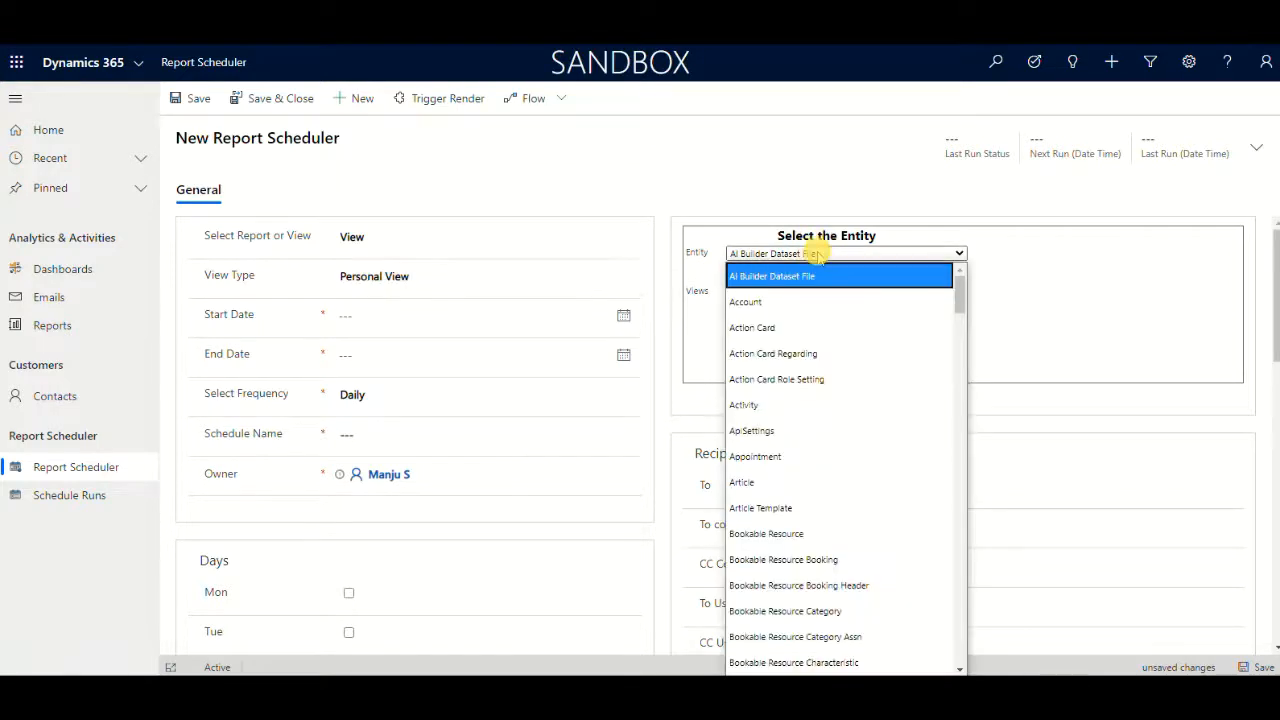
key(c)
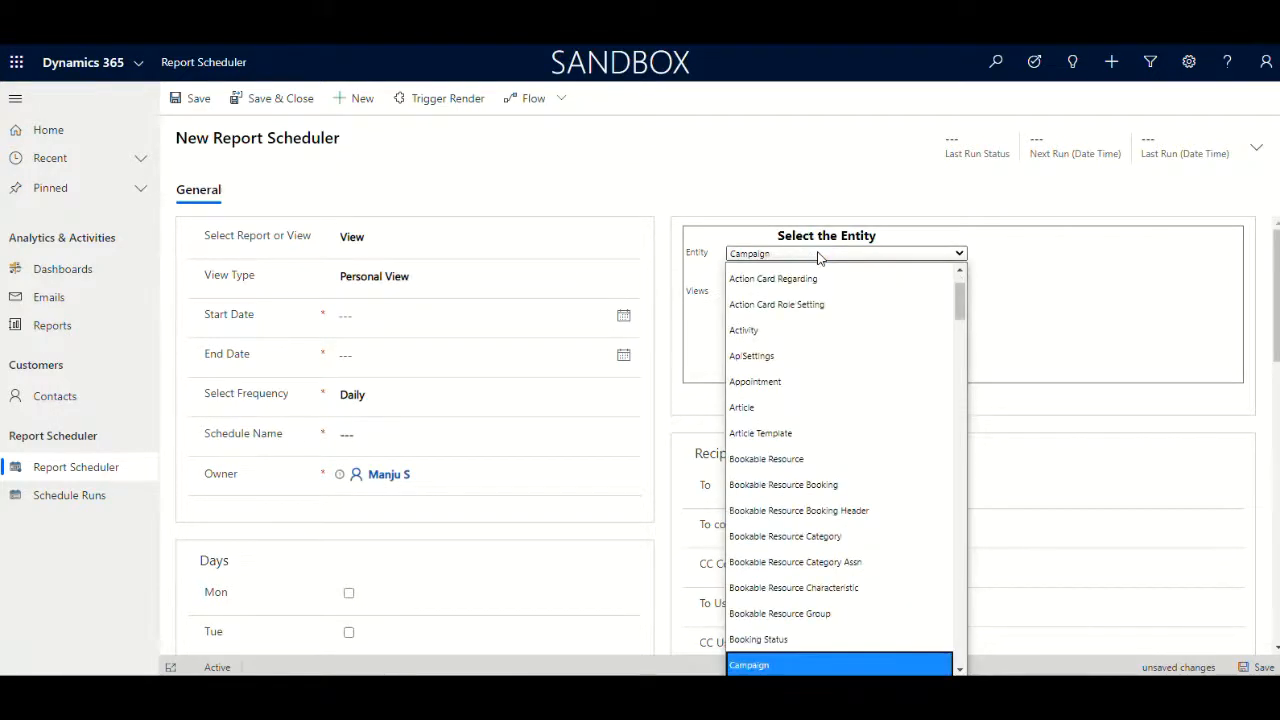
key(Return)
click(778, 119)
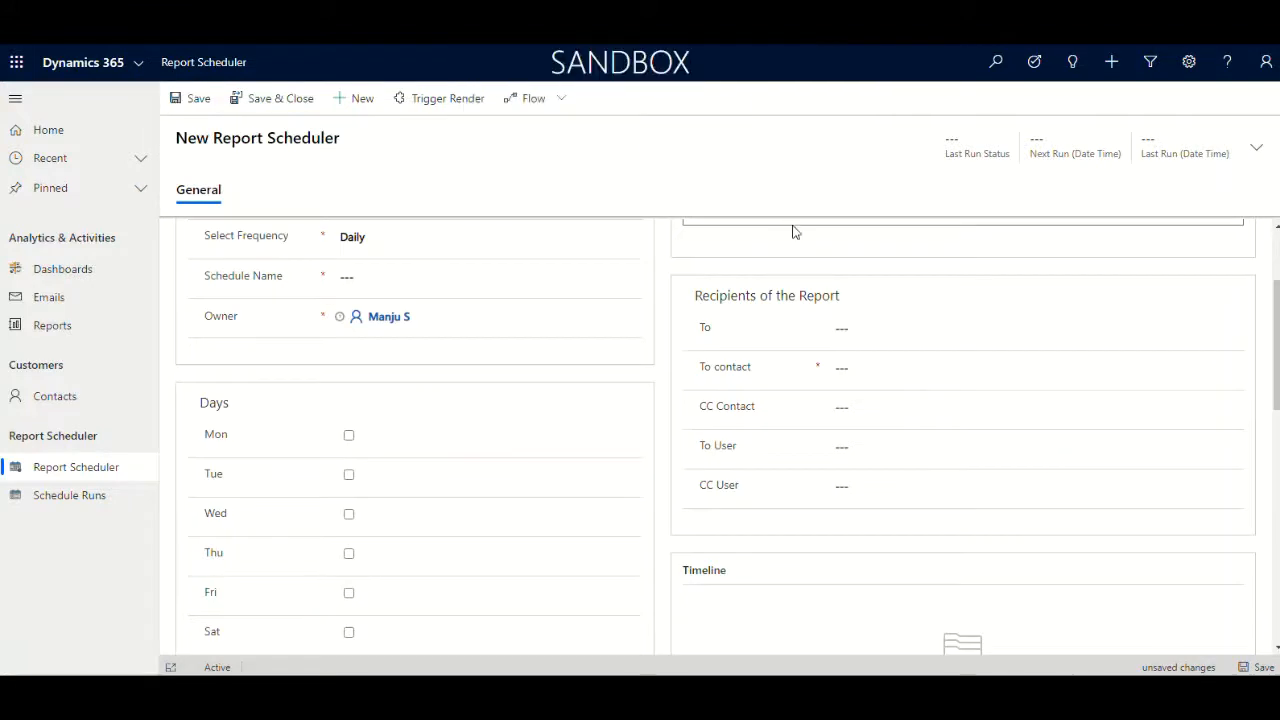
Set the entity to Contact for the view-based schedule
click(806, 257)
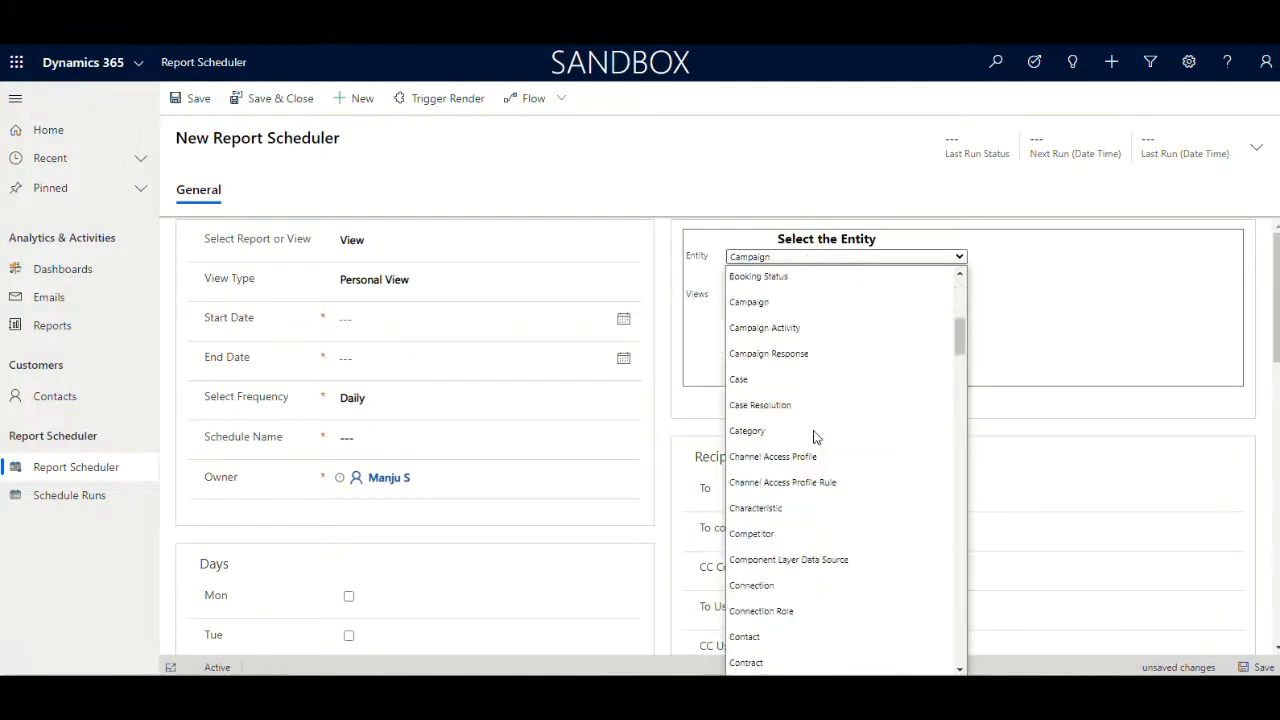
scroll(815, 437, down, 2)
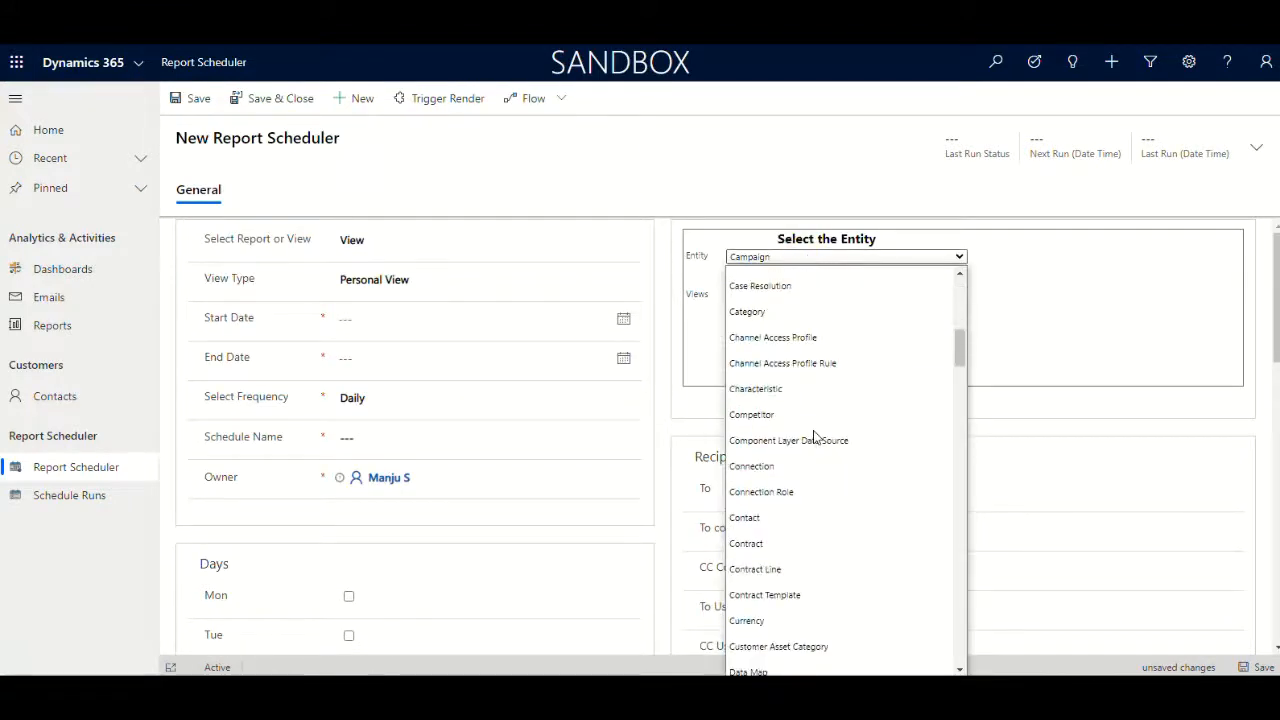
click(750, 519)
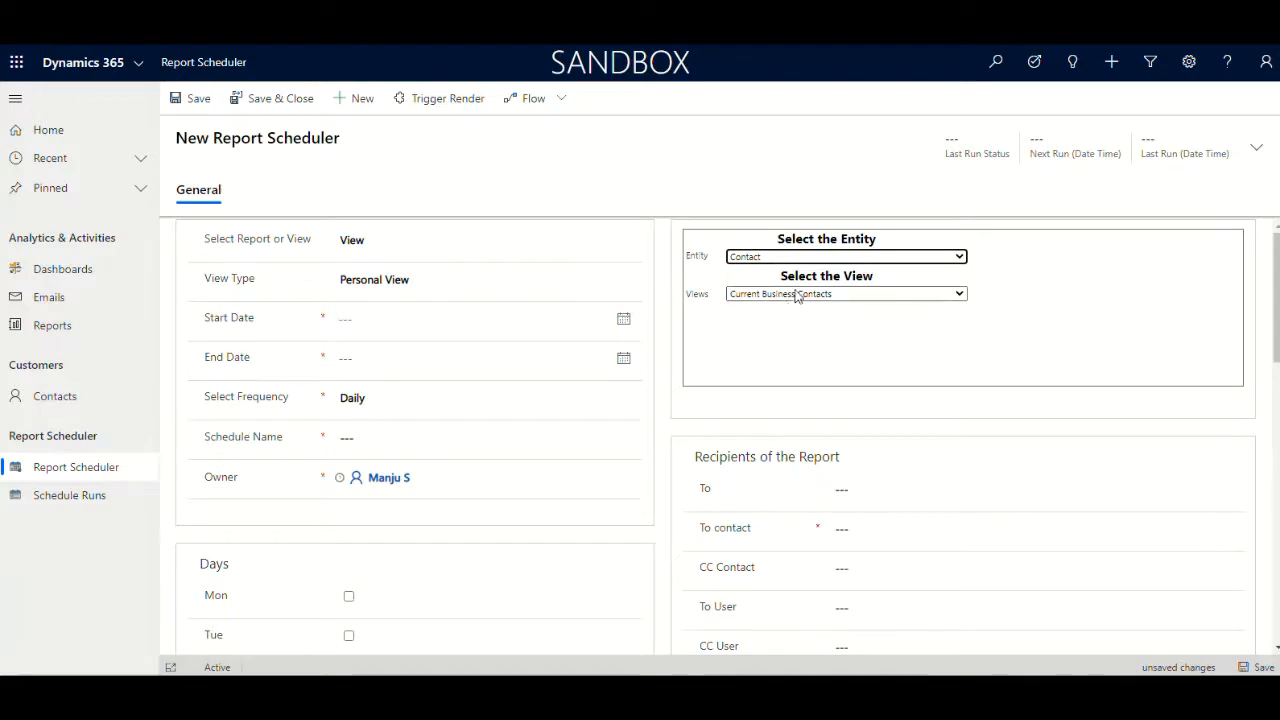
Set the start date to 6/2/2020 and the end date to 7/31/2020
click(503, 318)
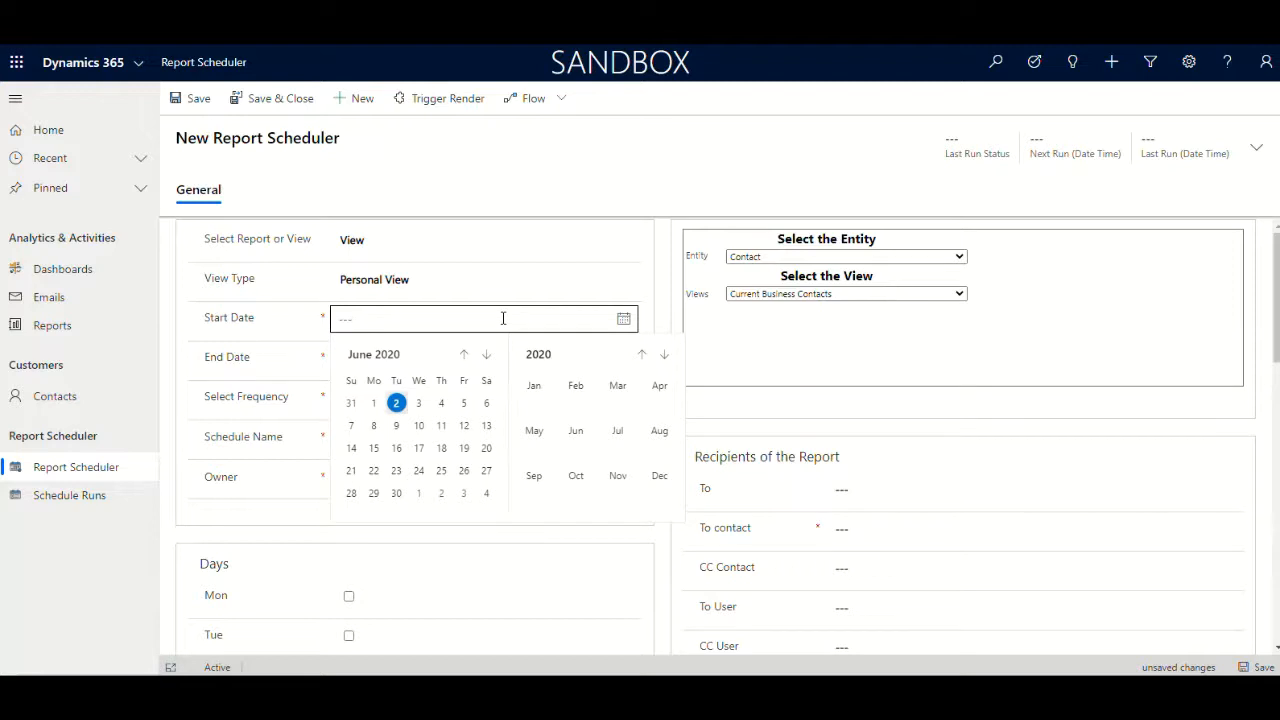
click(397, 404)
click(413, 353)
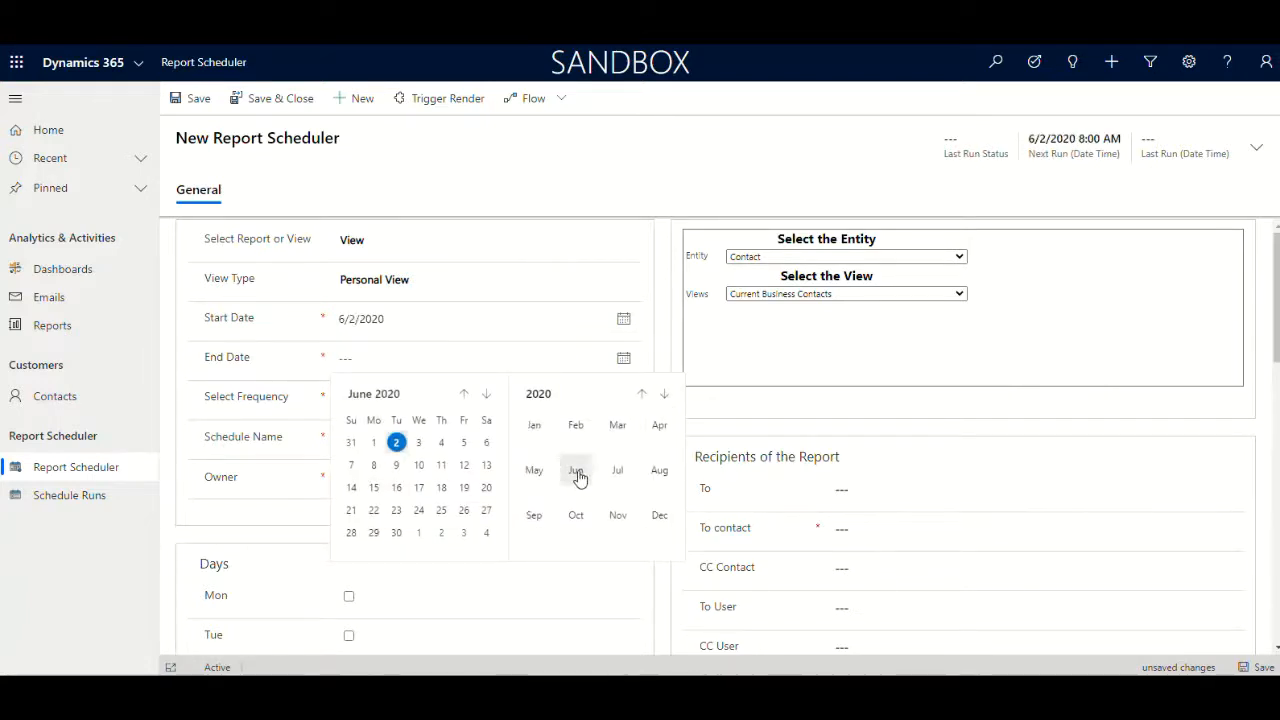
click(614, 472)
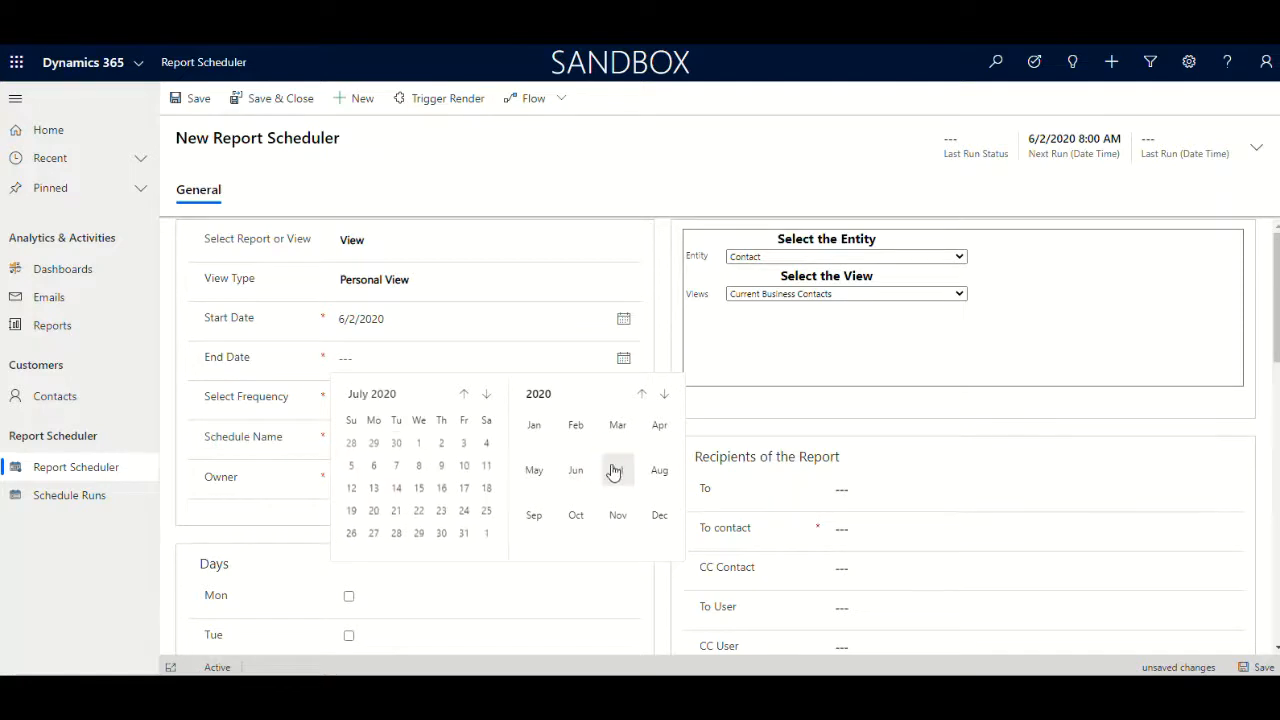
click(460, 535)
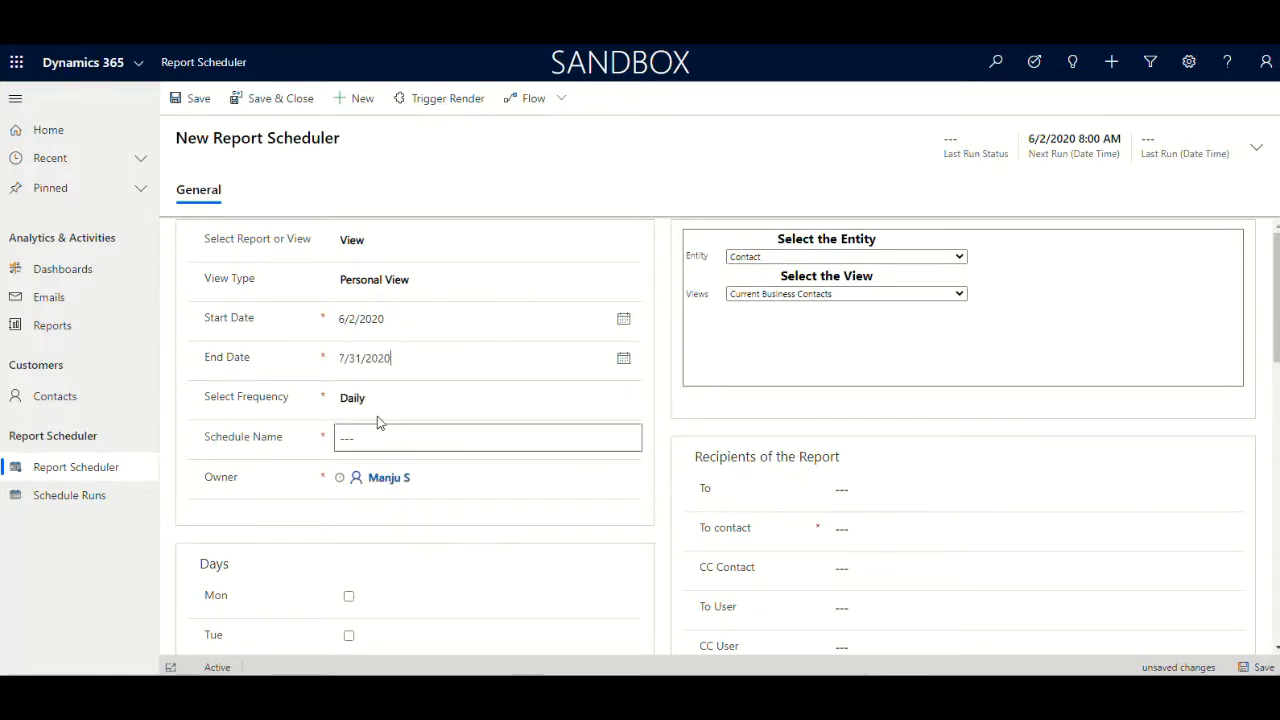
Set the frequency to Weekly and name the schedule Weekly Business Contacts
click(374, 401)
click(371, 446)
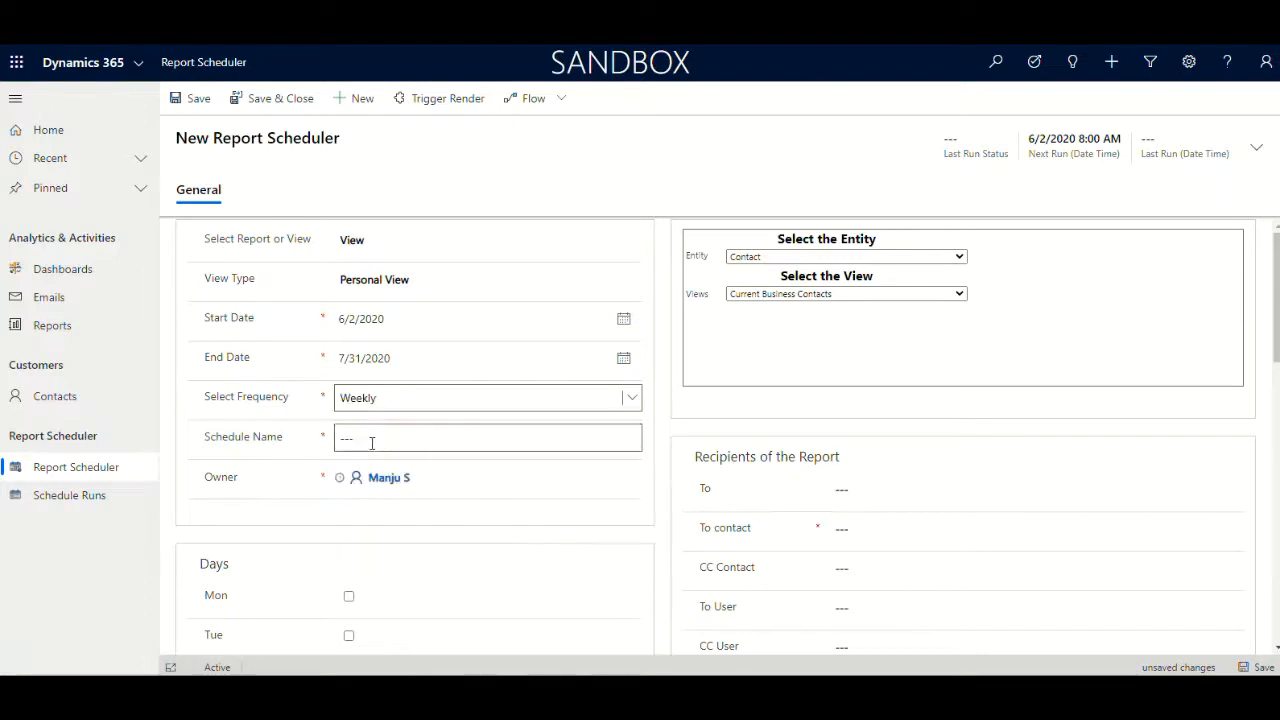
click(376, 439)
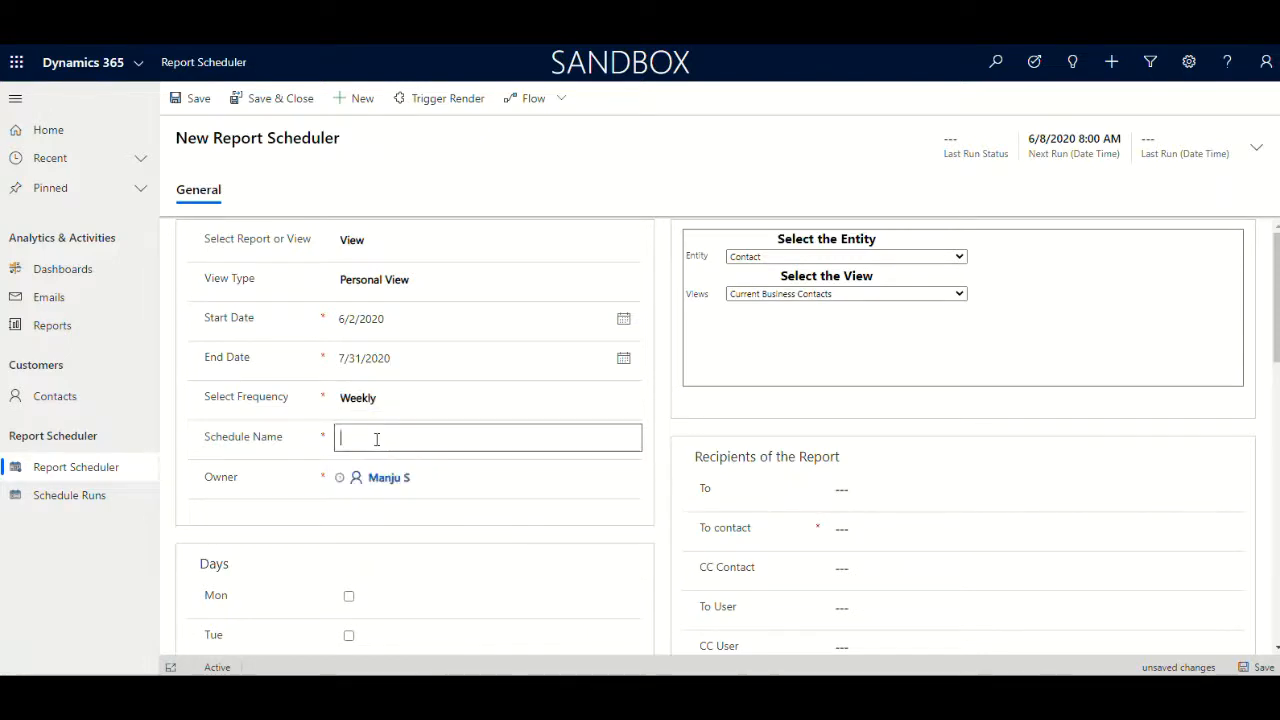
text(Weekl)
text(cts)
mouse_move(427, 483)
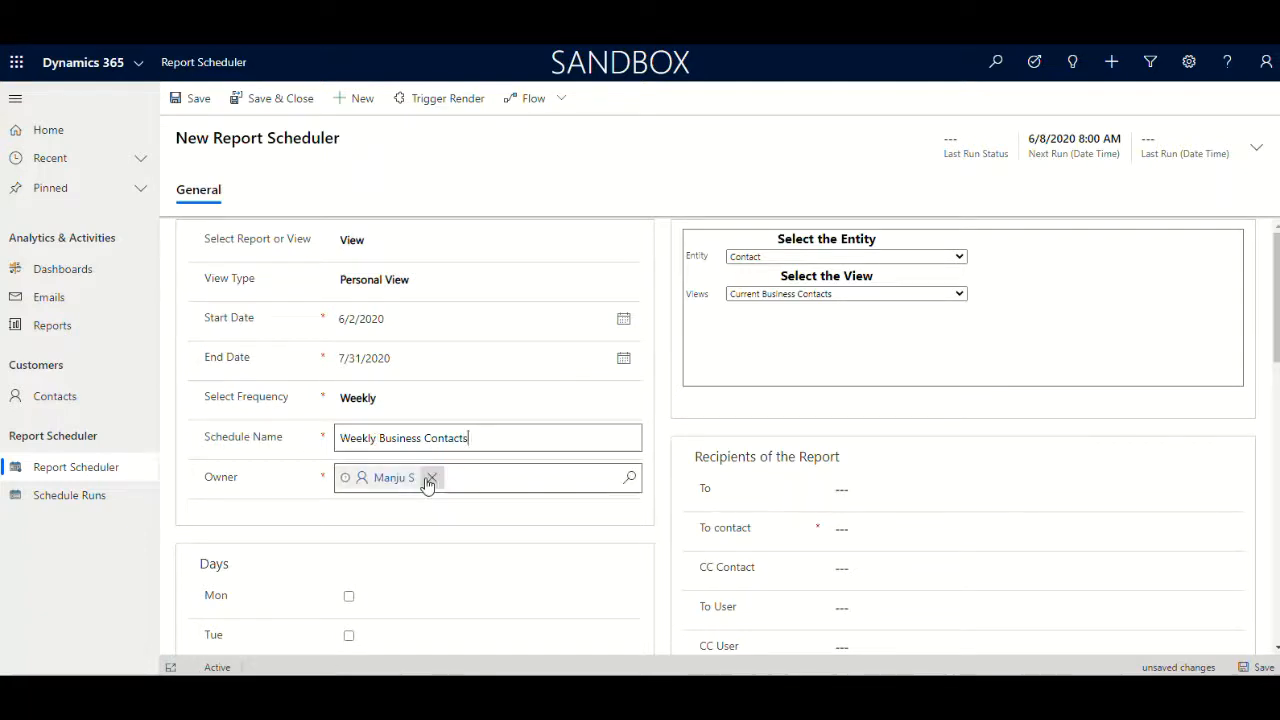
Select Tuesday as the schedule day
scroll(440, 476, down, 3)
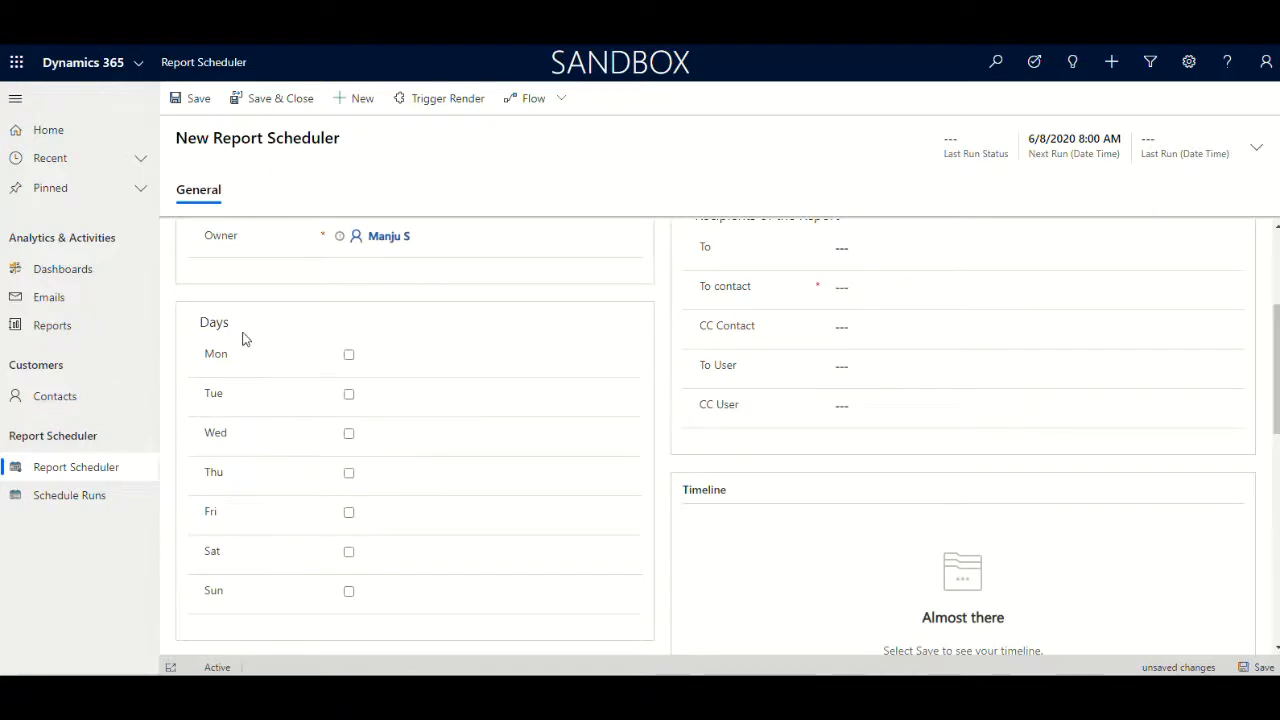
click(349, 395)
click(348, 396)
Set the schedule time to 6:00 PM
scroll(350, 400, down, 3)
click(409, 551)
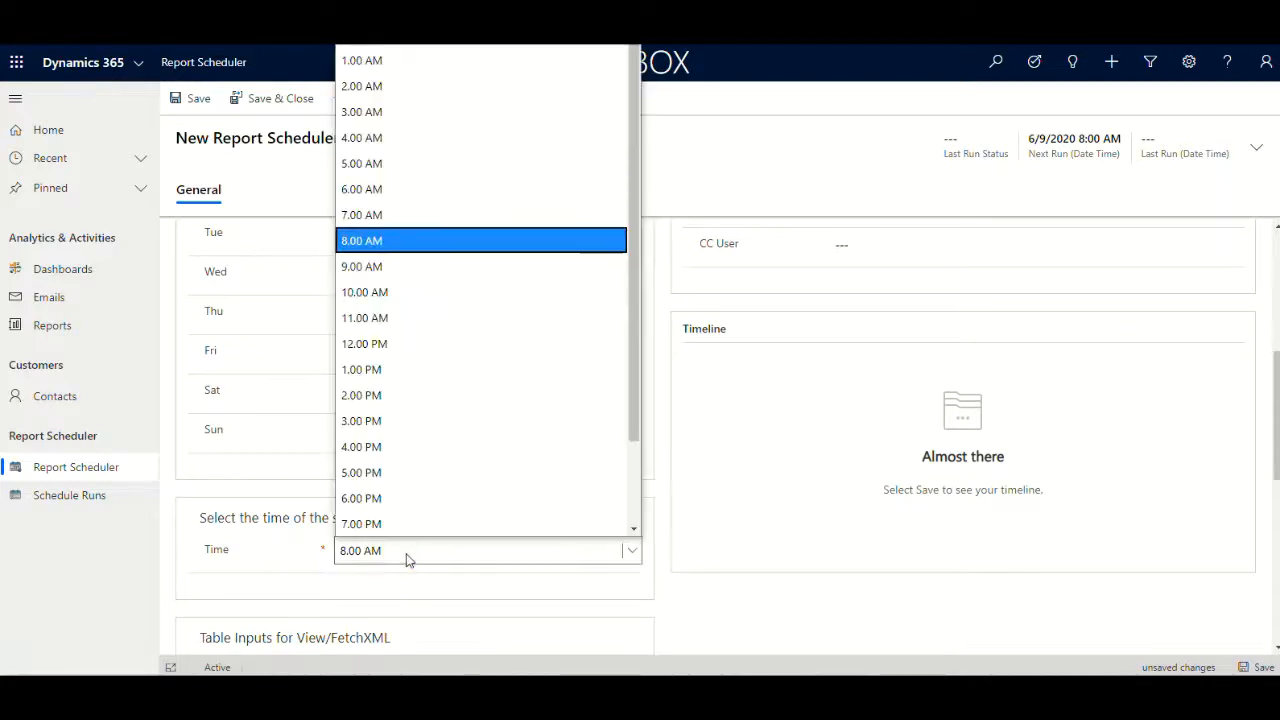
scroll(385, 500, down, 1)
click(383, 424)
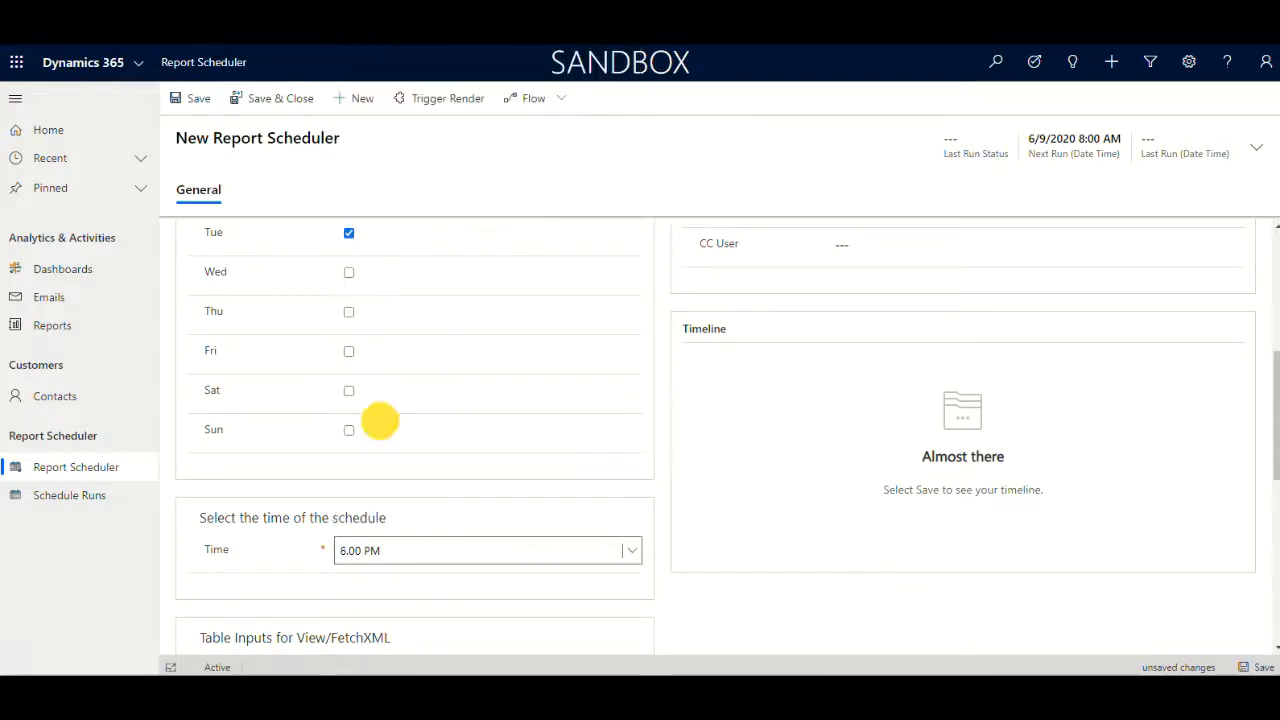
click(702, 588)
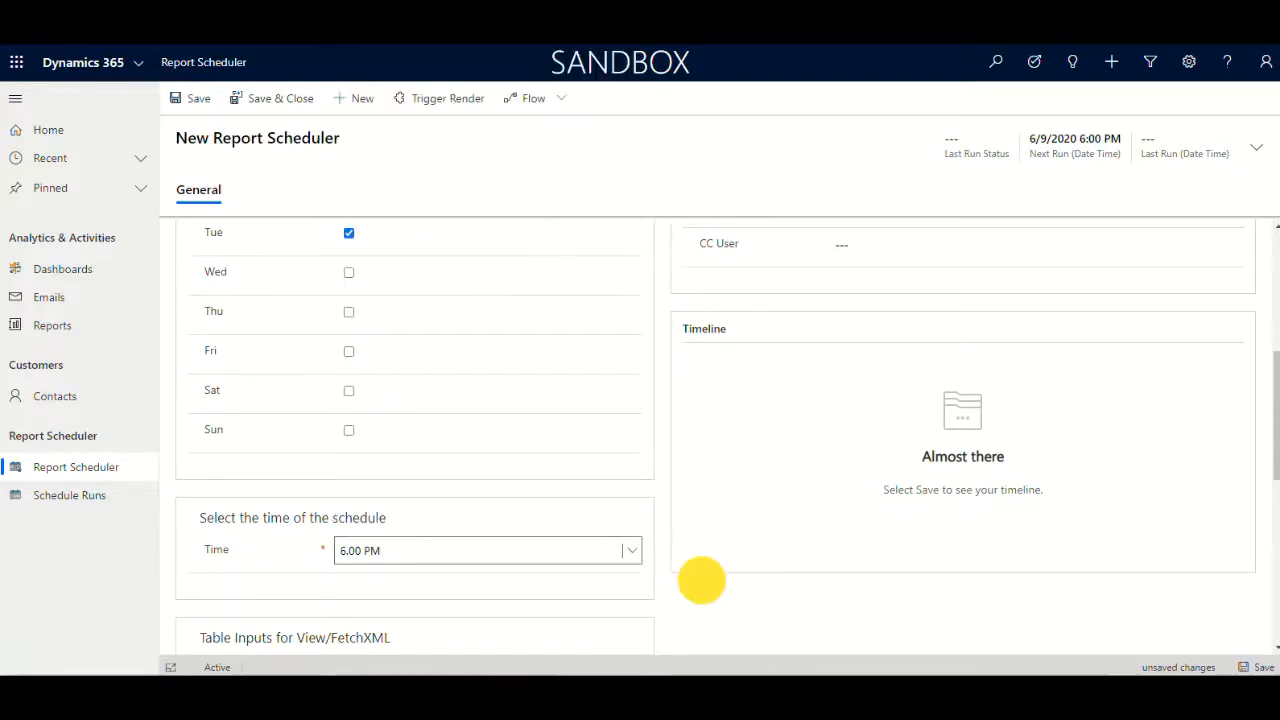
Set the results format for the view table to HTML
scroll(702, 588, up, 2)
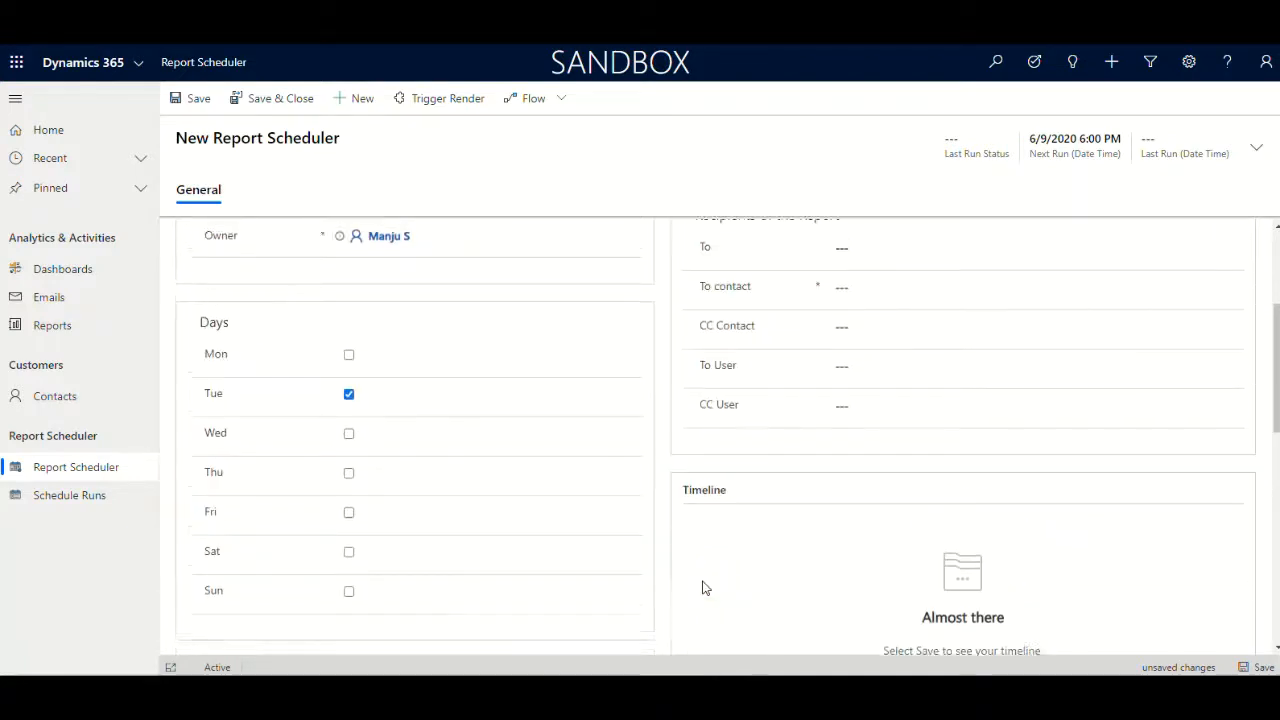
scroll(702, 588, down, 3)
click(449, 517)
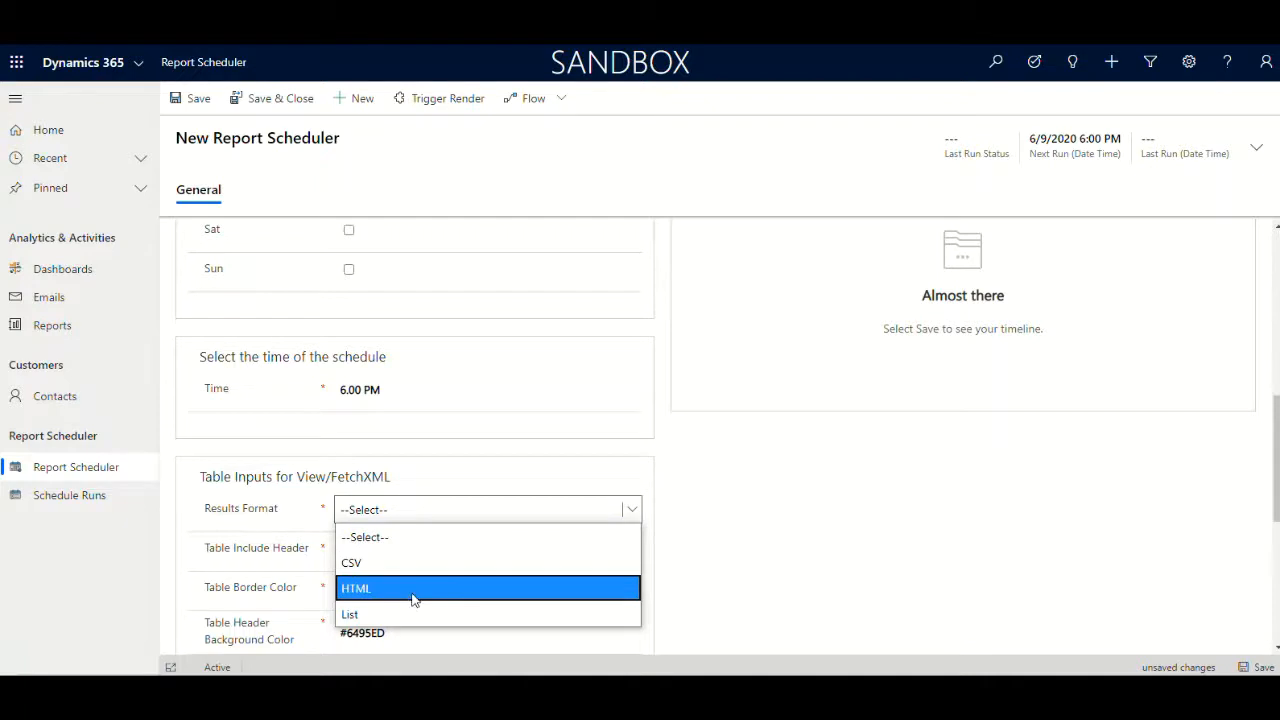
click(413, 592)
Review the table formatting inputs and the next run date and time
scroll(566, 470, down, 3)
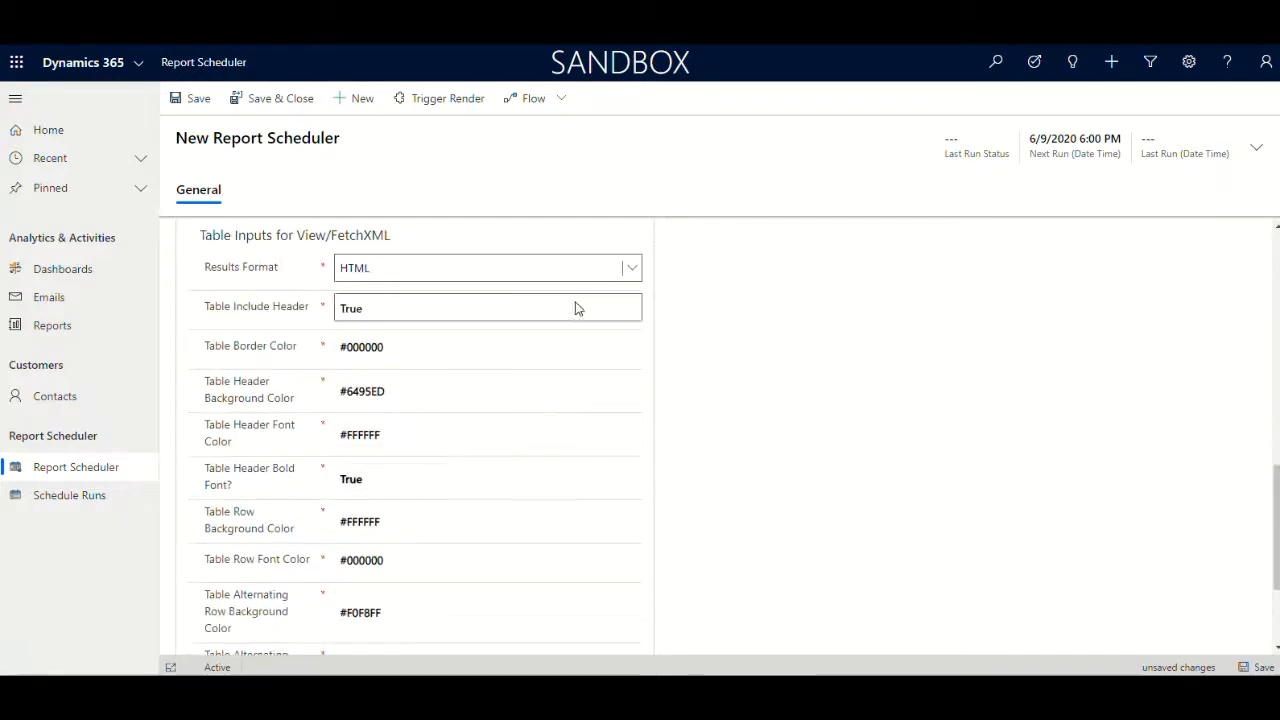
scroll(611, 612, down, 3)
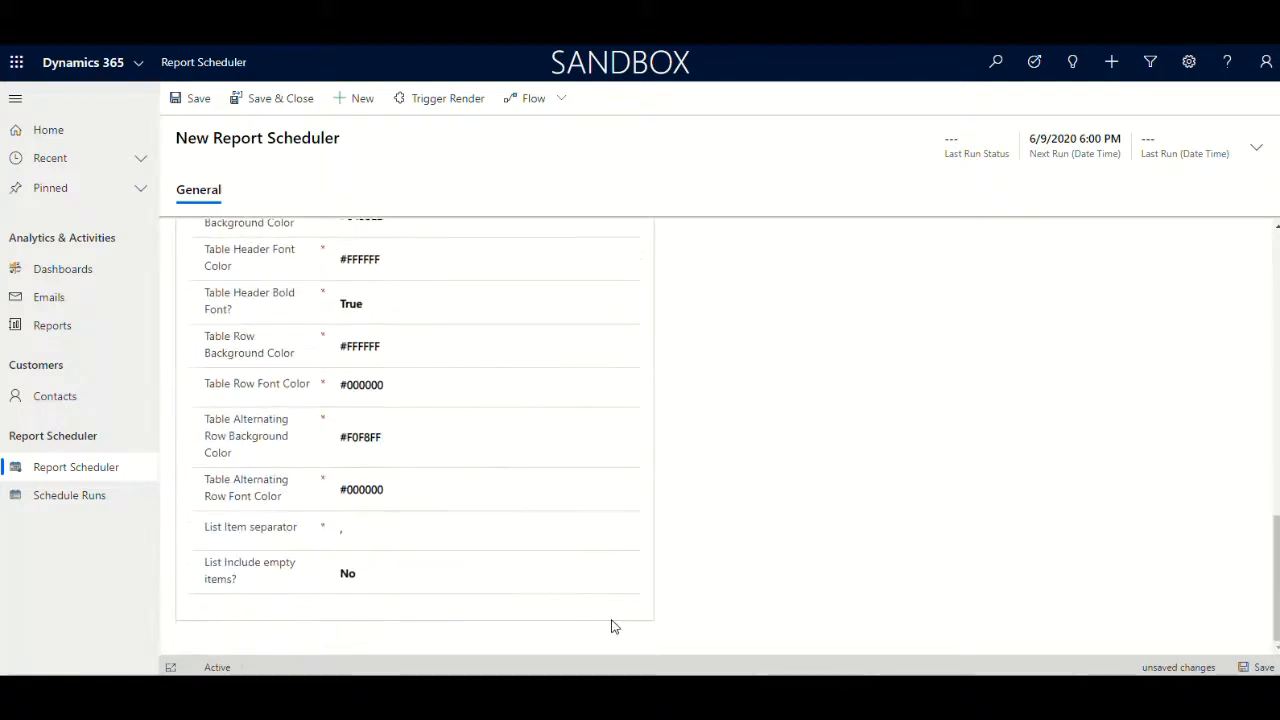
scroll(615, 625, up, 3)
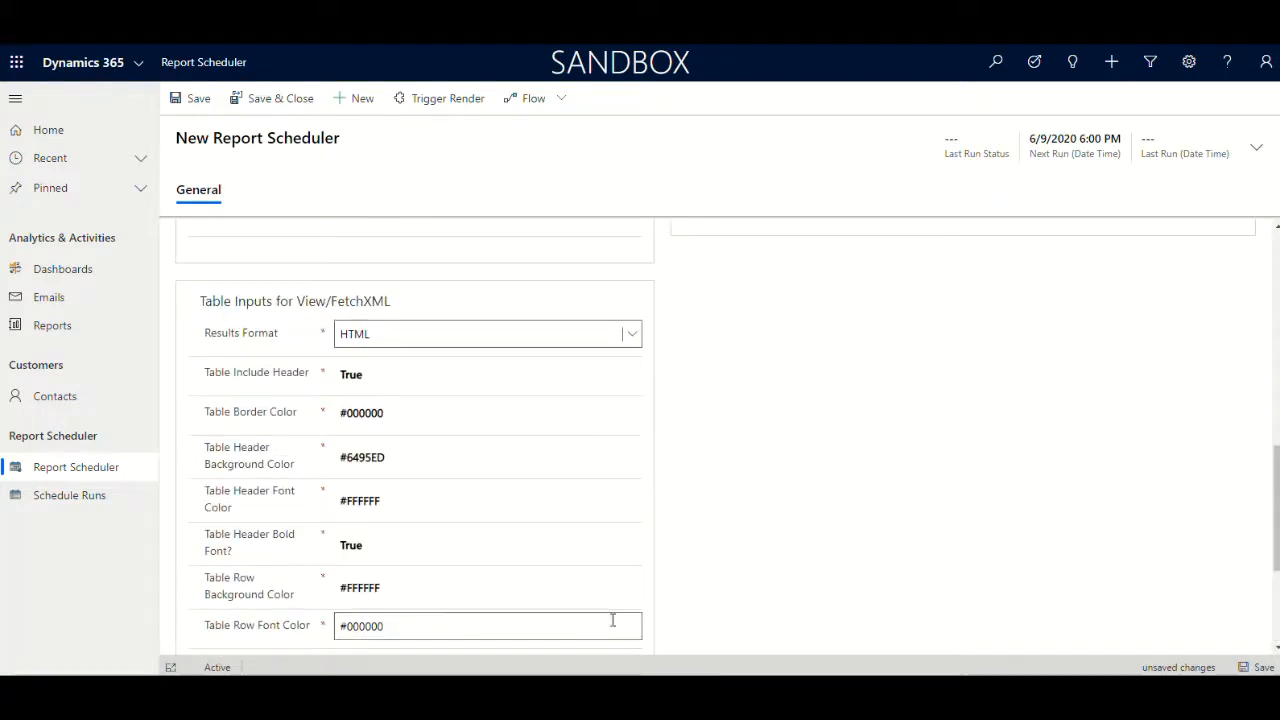
scroll(612, 620, down, 2)
scroll(613, 620, up, 1)
scroll(613, 620, up, 1)
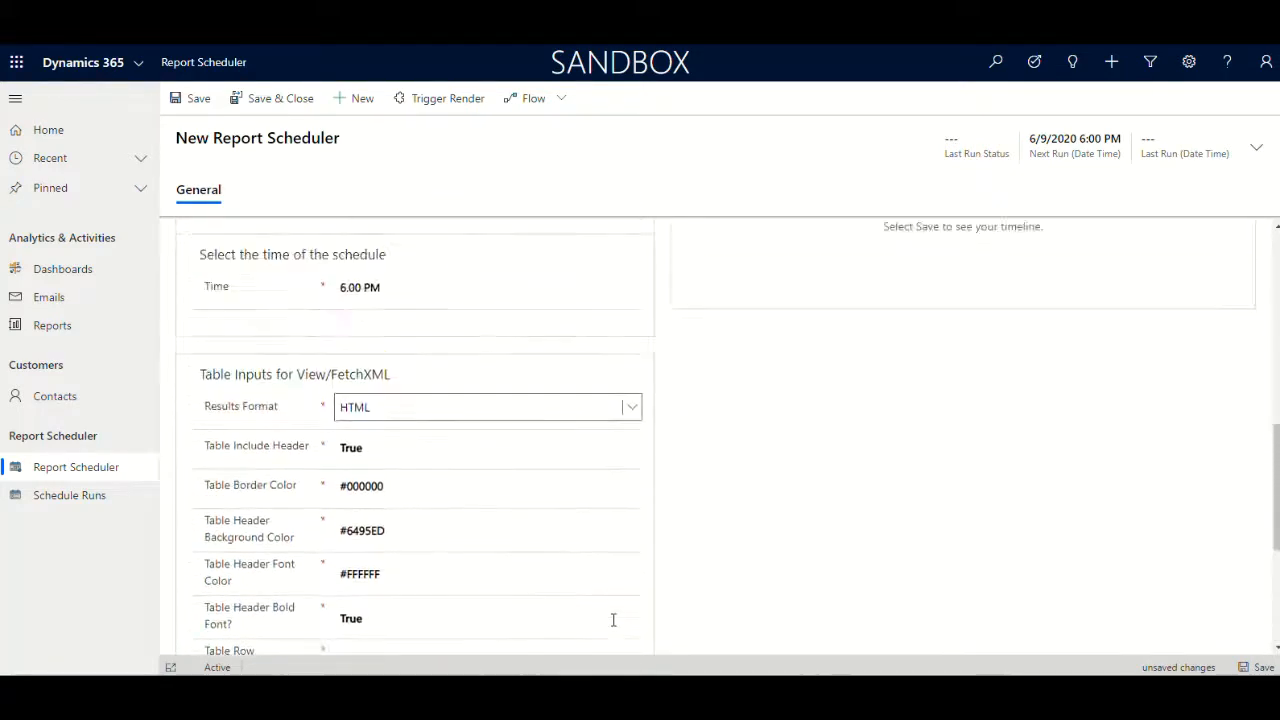
scroll(611, 617, down, 1)
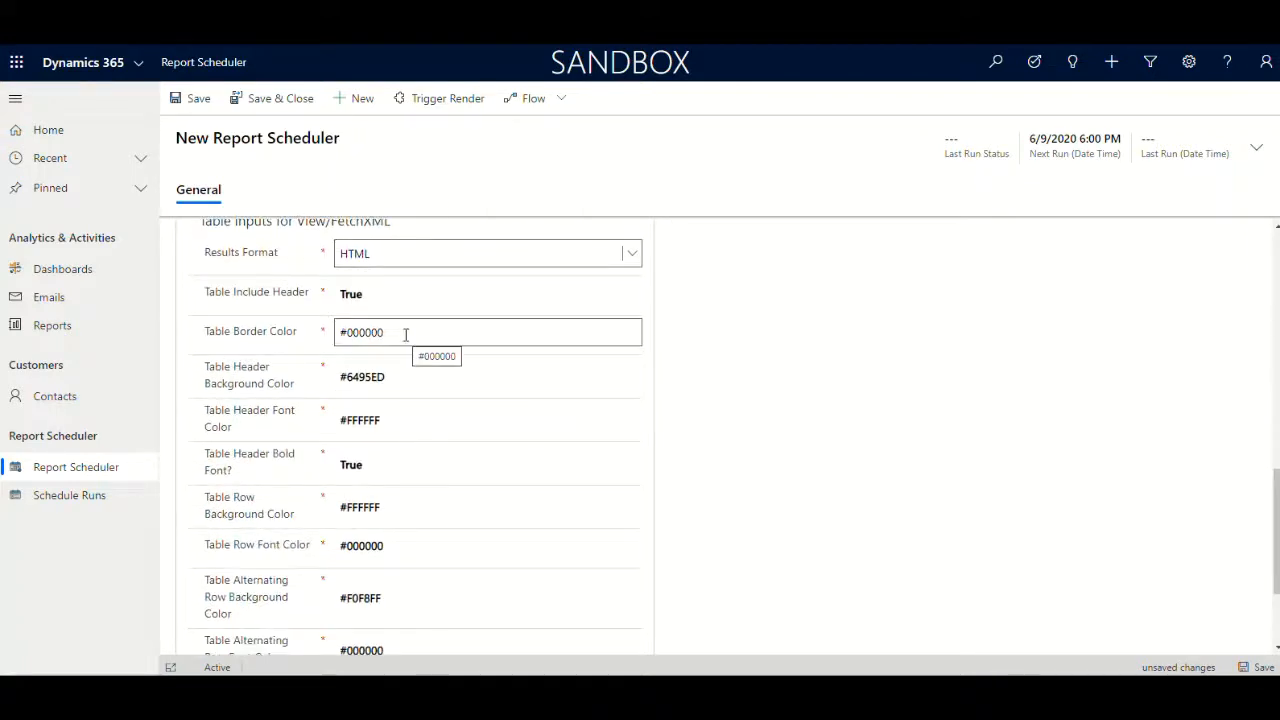
click(966, 449)
scroll(966, 451, up, 3)
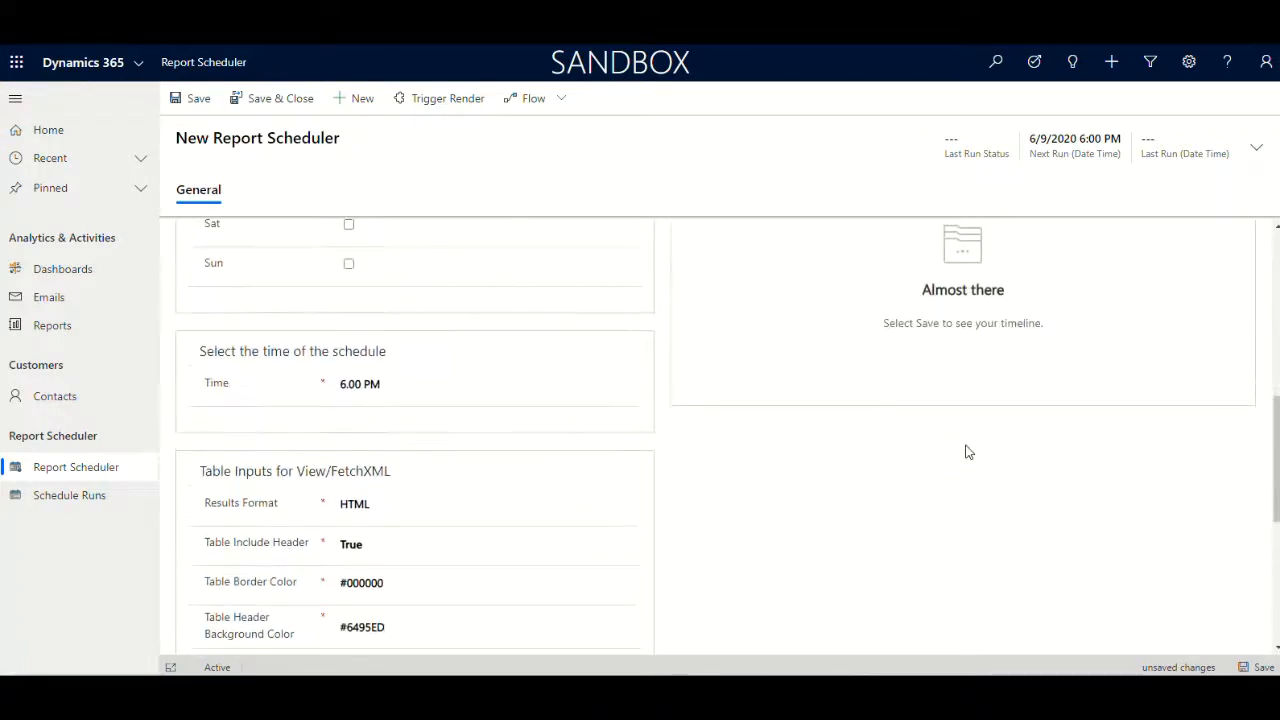
scroll(966, 451, down, 2)
scroll(966, 450, down, 2)
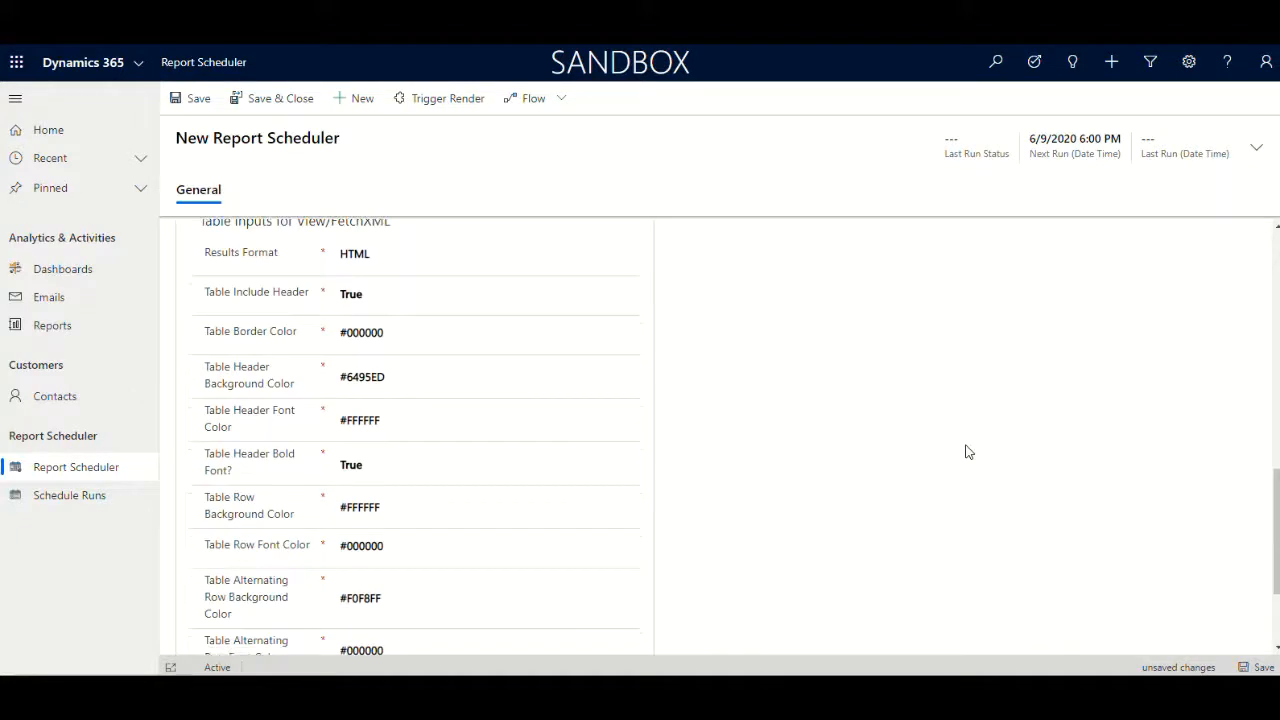
scroll(966, 450, up, 2)
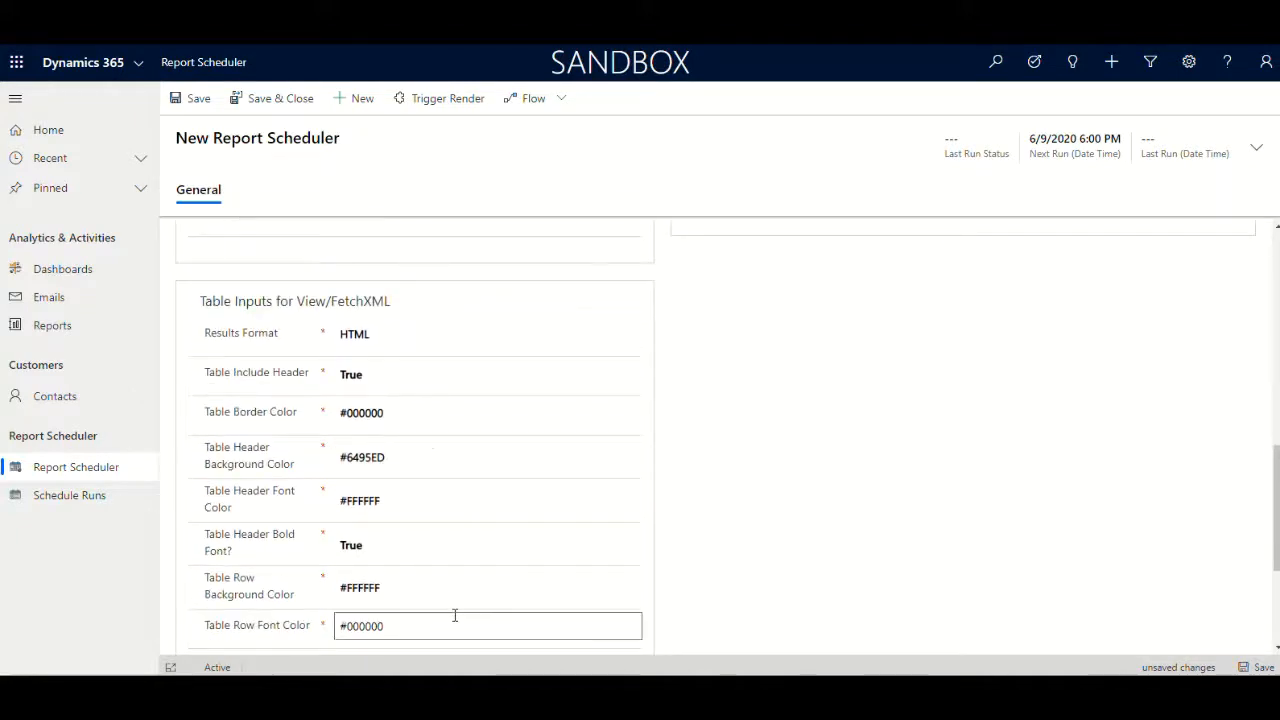
scroll(443, 500, down, 2)
scroll(831, 489, up, 3)
scroll(831, 489, up, 3)
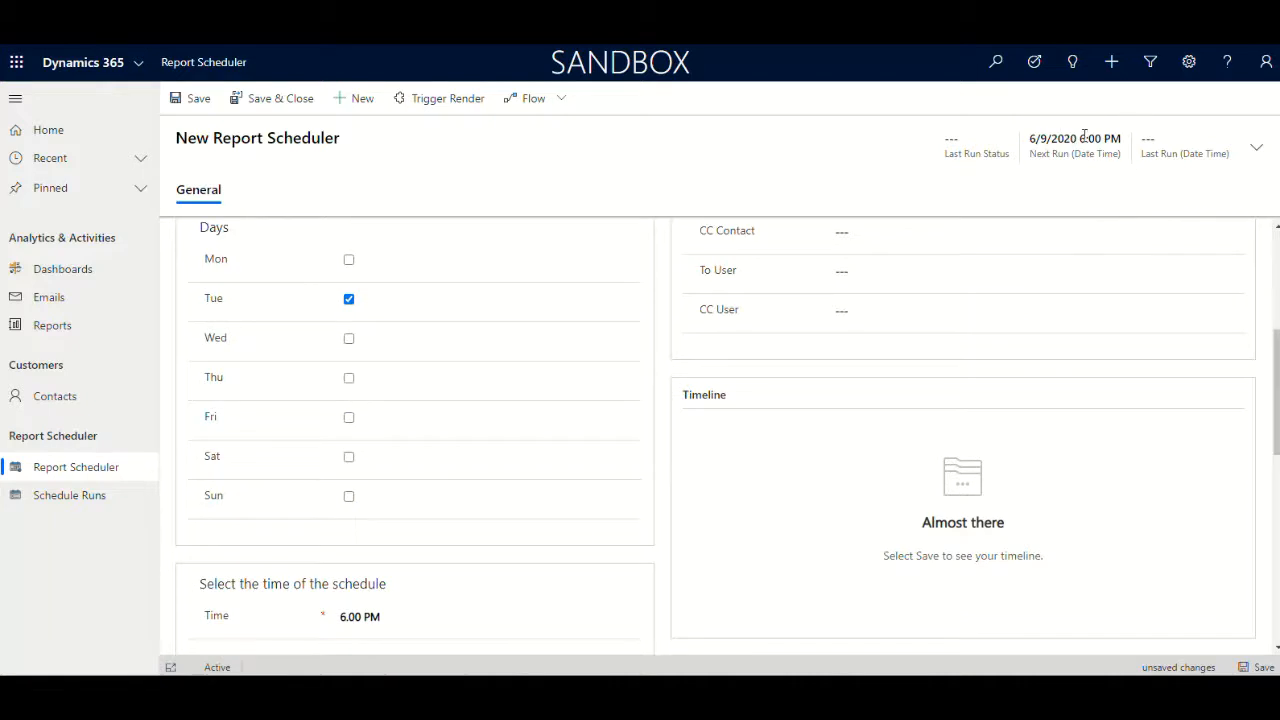
drag(1074, 141, 1030, 140)
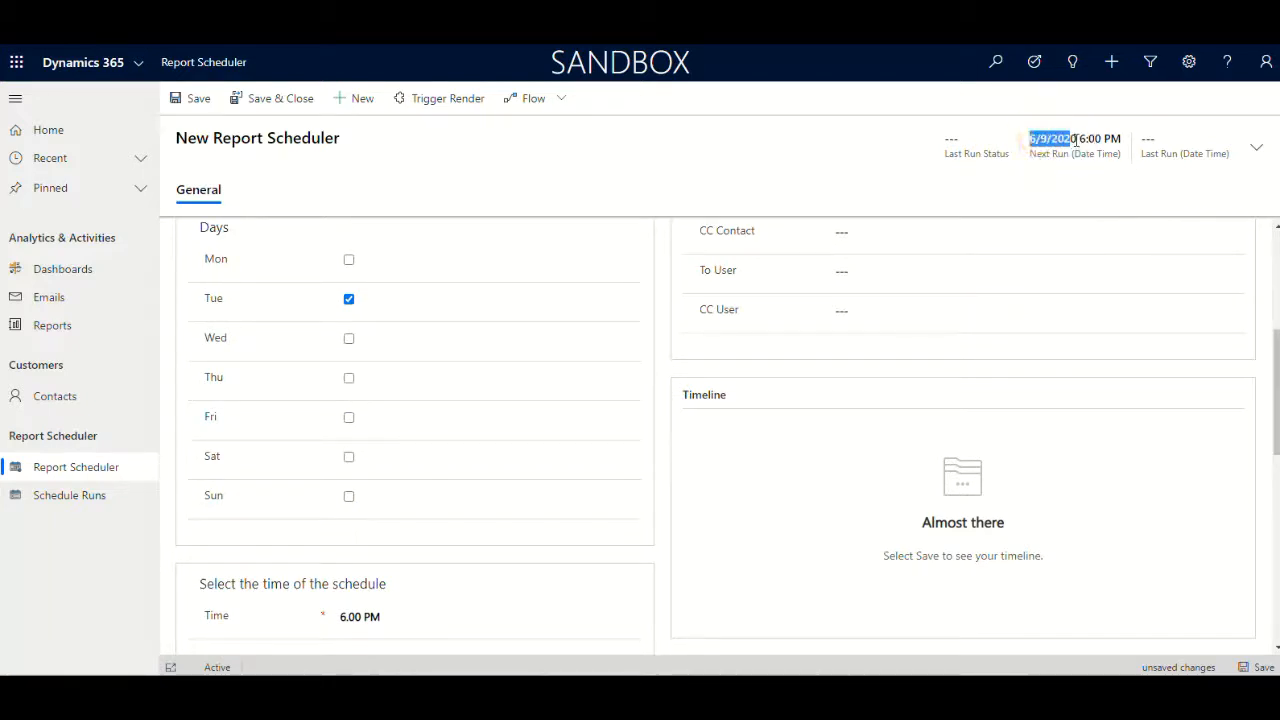
Set the next run date to 6/2/2020 from the header date picker
click(1076, 141)
click(1255, 150)
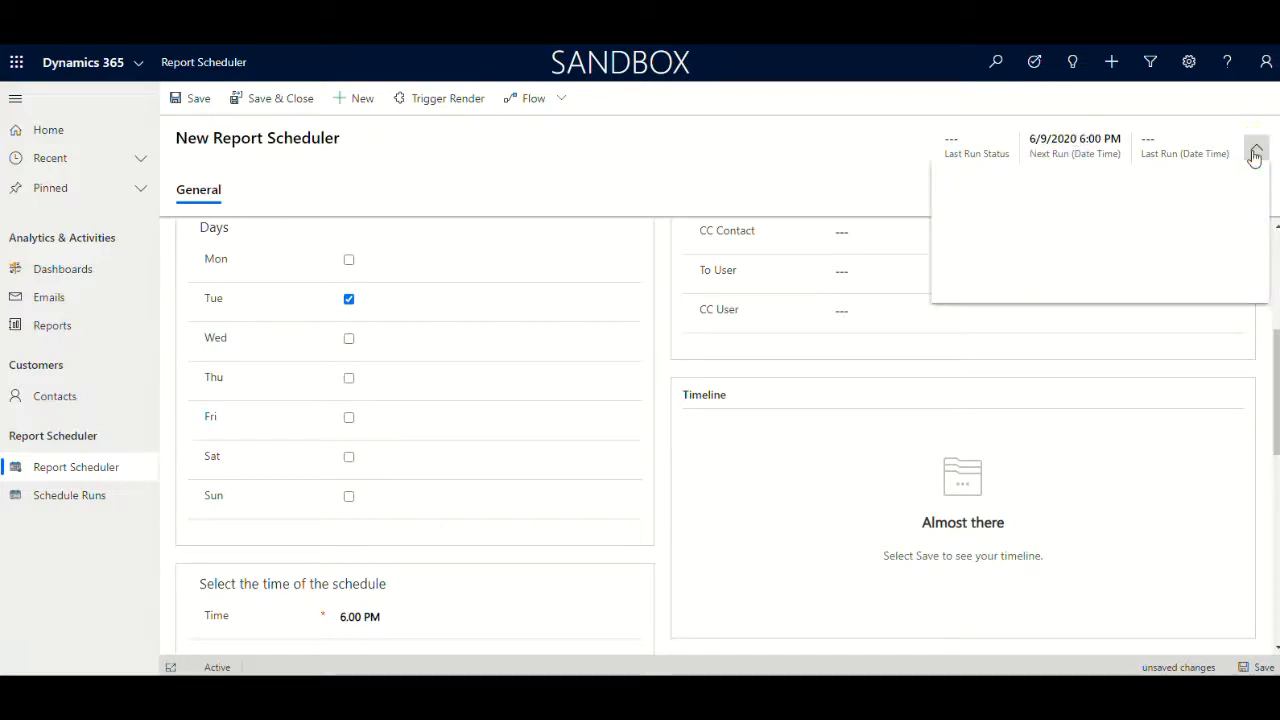
click(1238, 232)
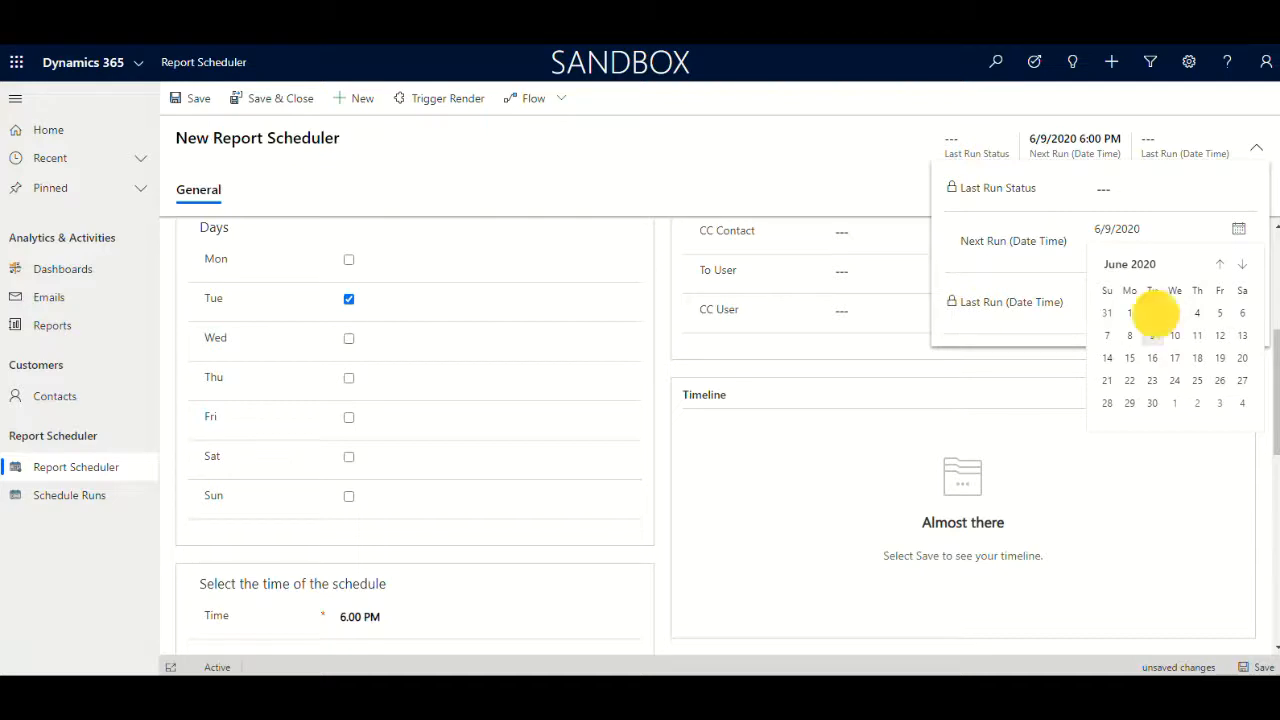
click(1153, 314)
click(1271, 498)
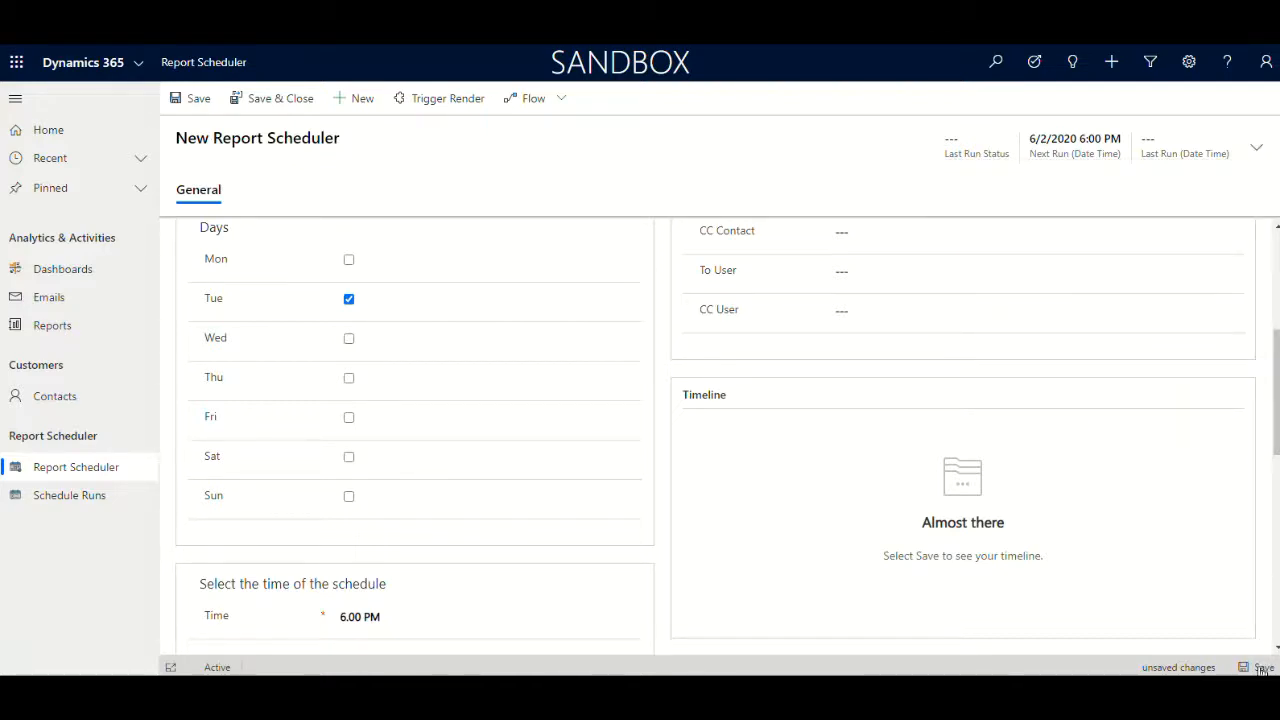
Choose the recent contact as the To contact recipient of the report and save the record
scroll(915, 383, up, 3)
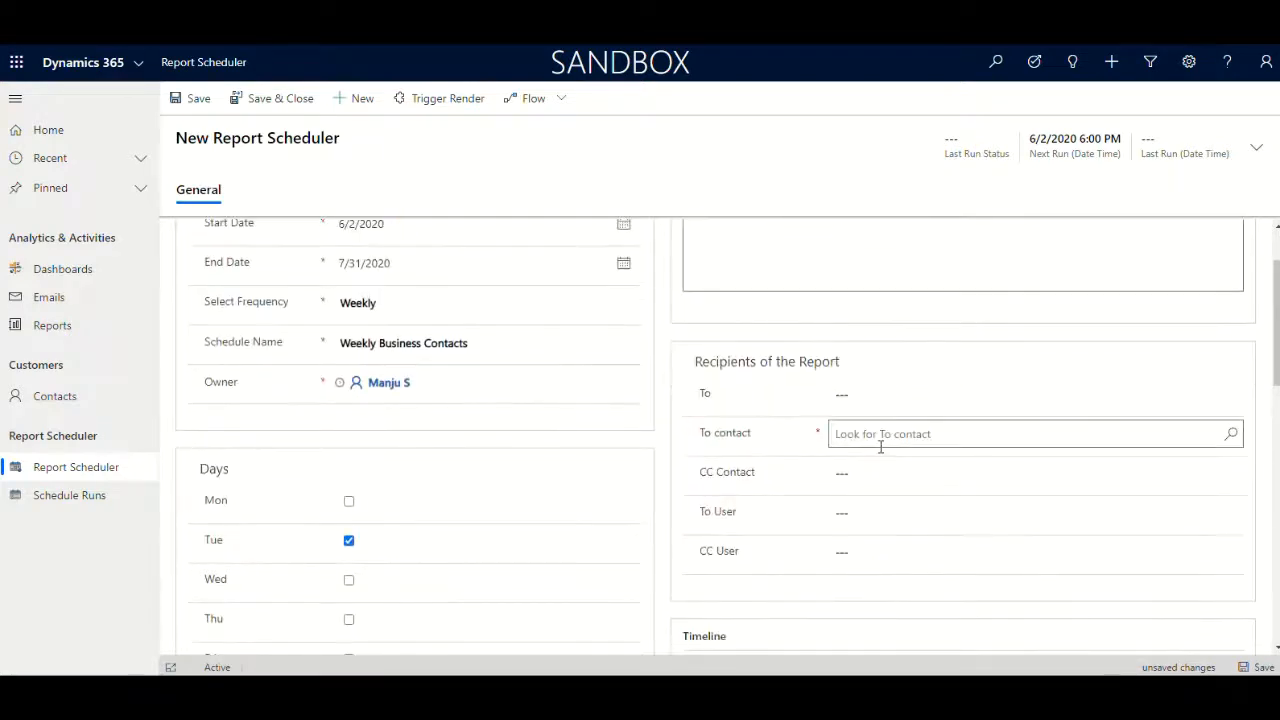
click(880, 445)
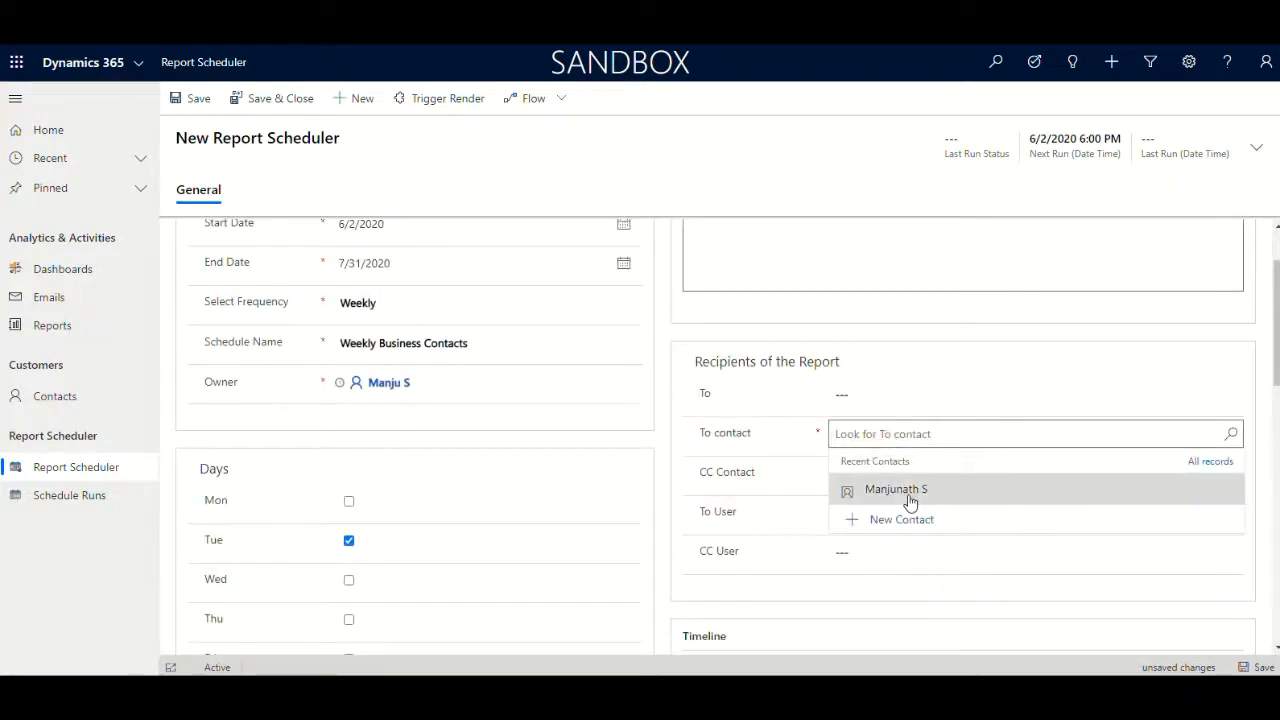
click(909, 497)
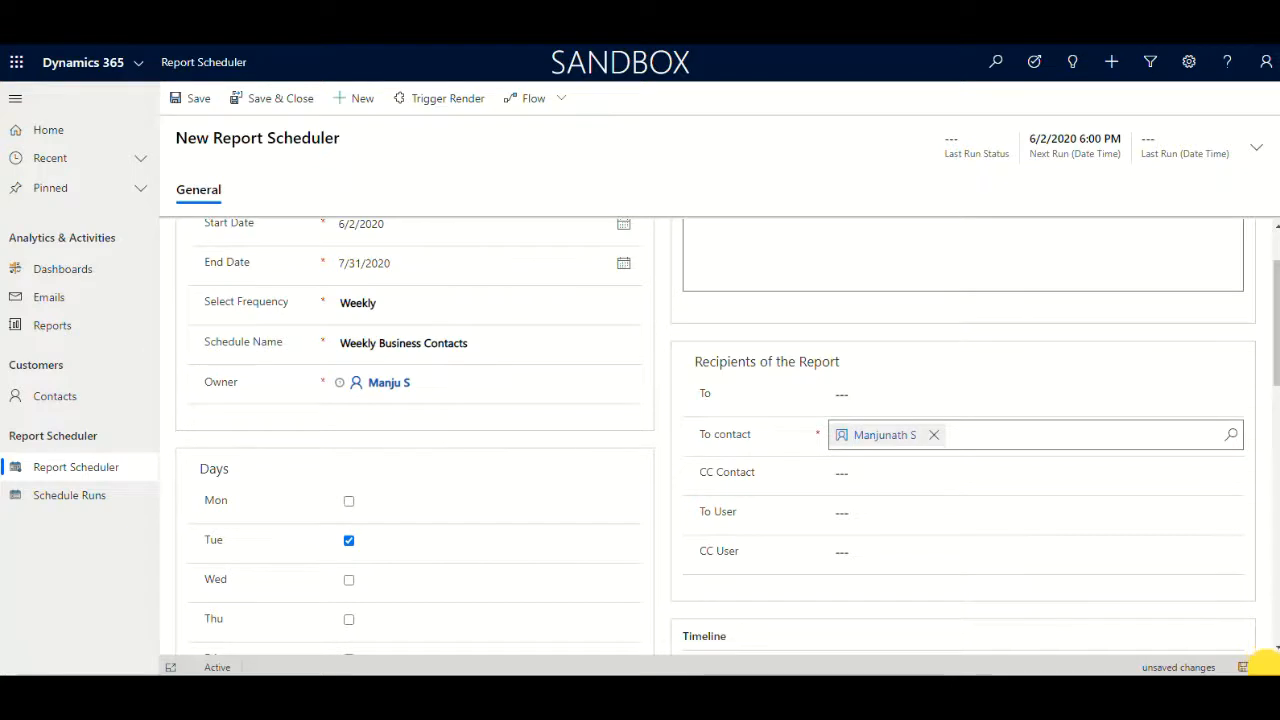
click(1264, 667)
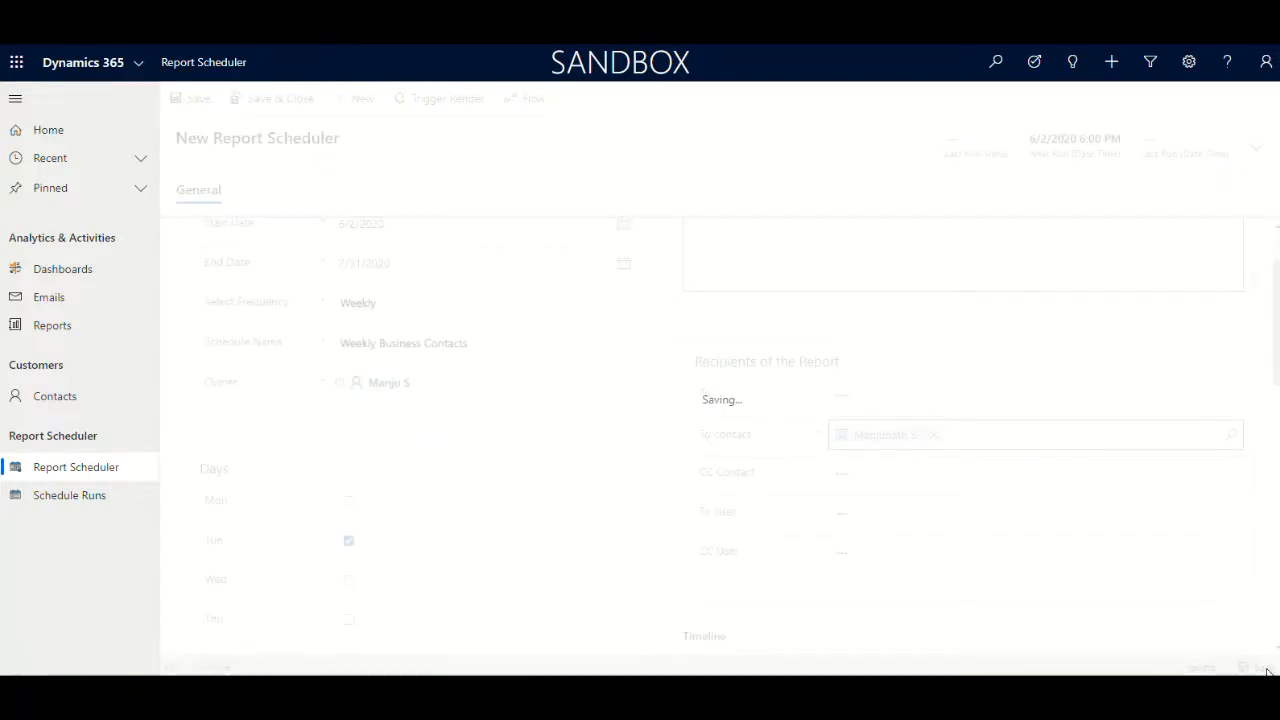
Review the Report View Scheduler Dashboard charts, then return to the Report Scheduler list and refresh it
click(92, 472)
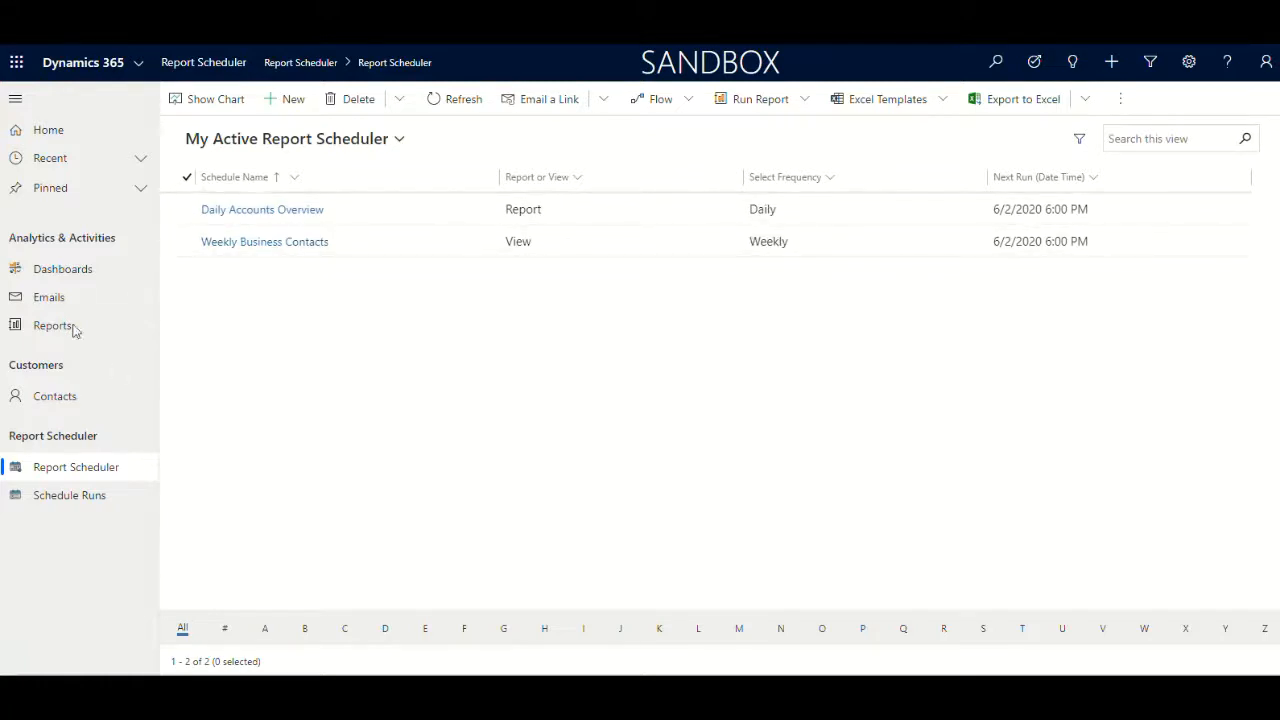
click(70, 272)
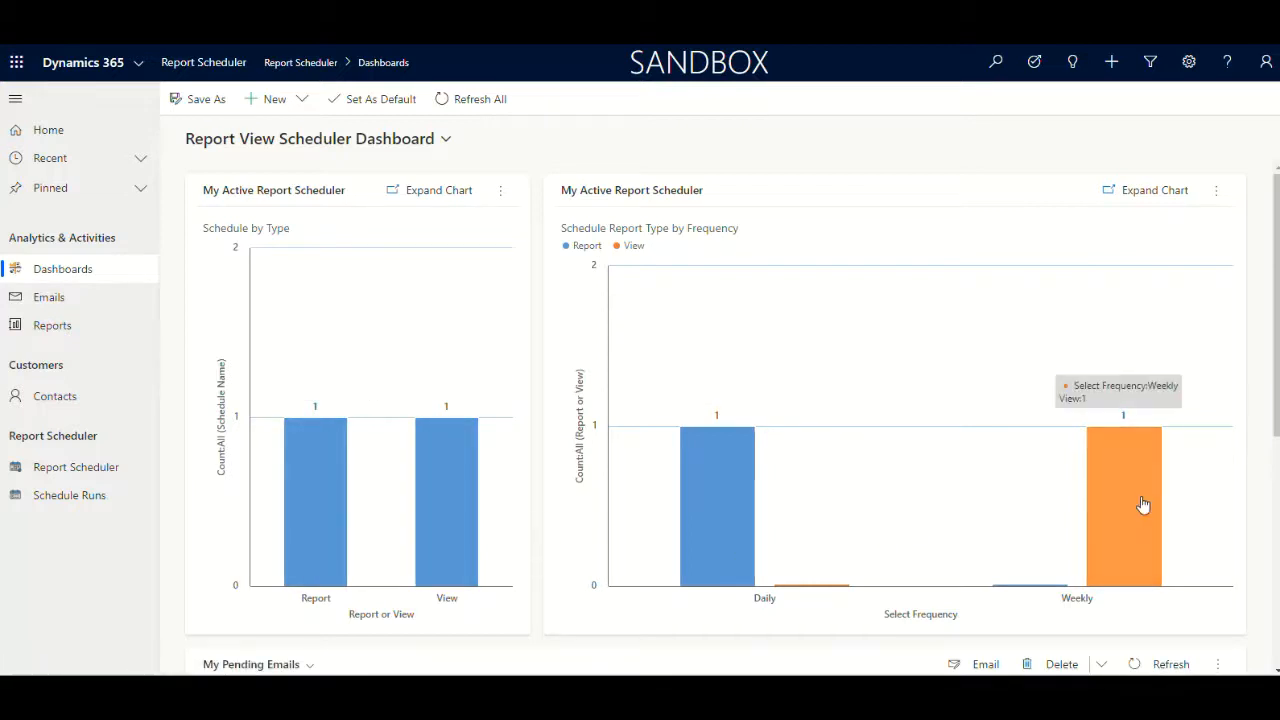
scroll(1155, 492, down, 1)
scroll(800, 455, up, 1)
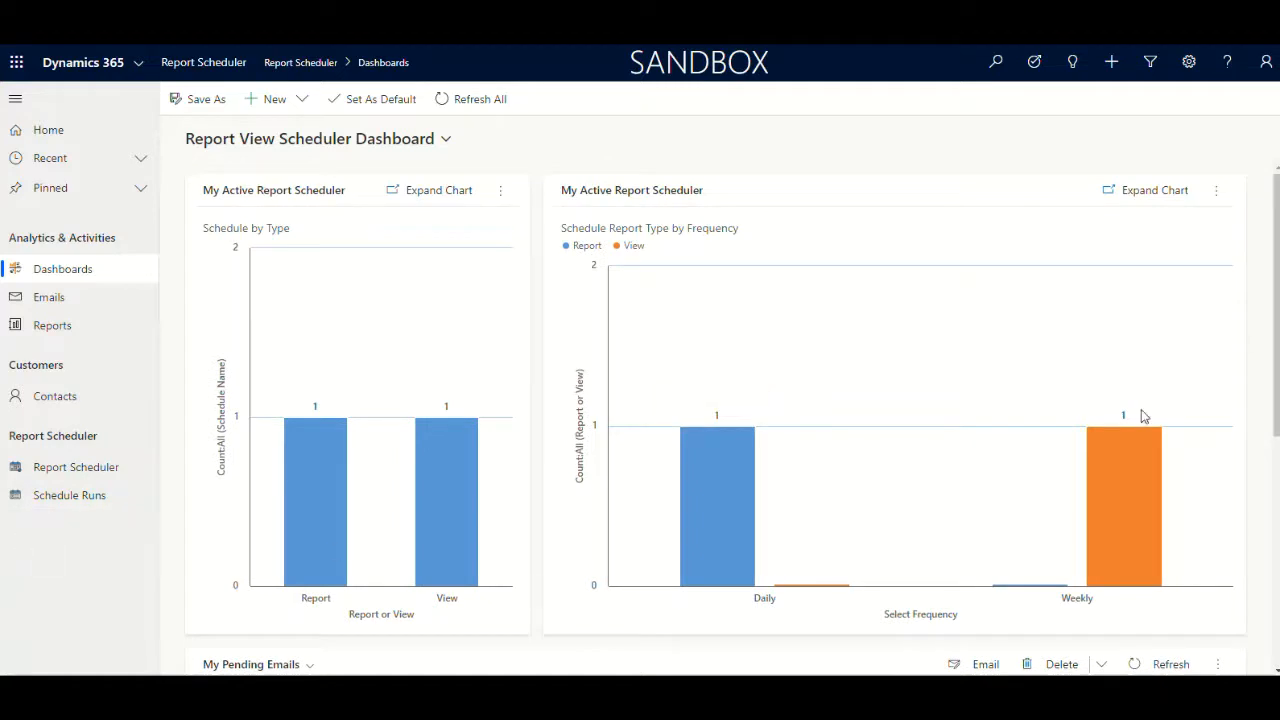
click(53, 477)
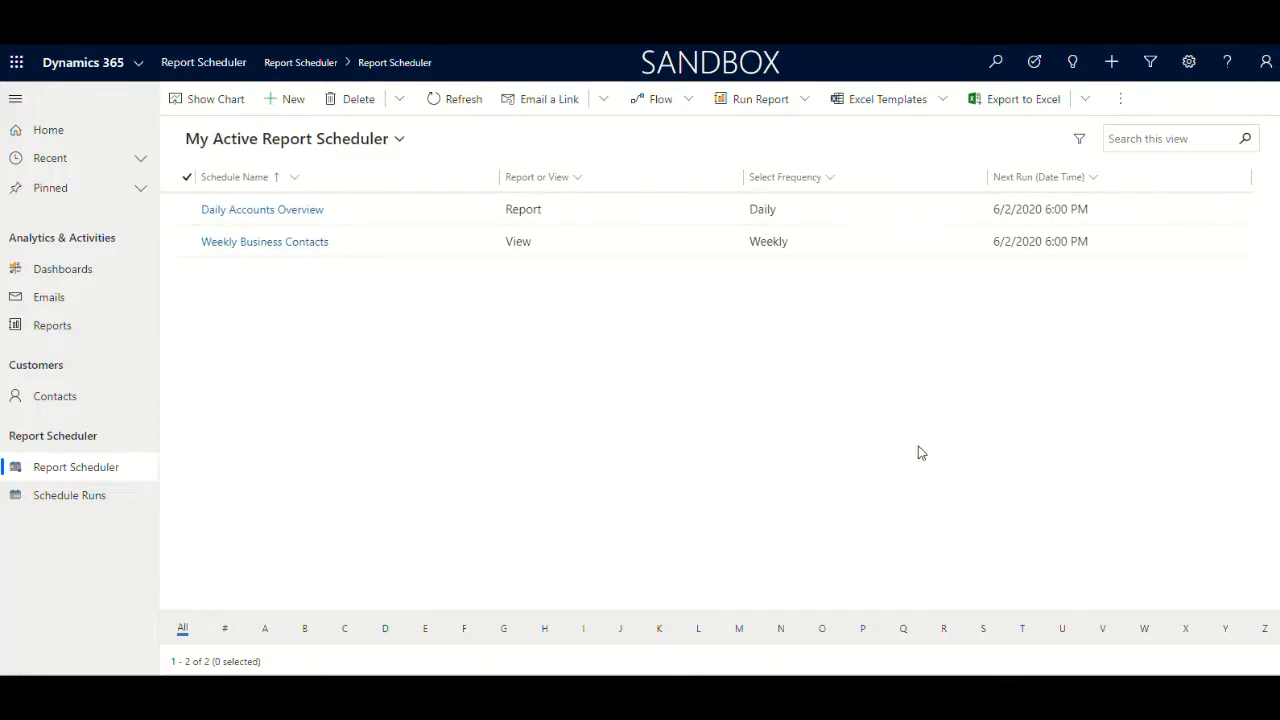
click(447, 104)
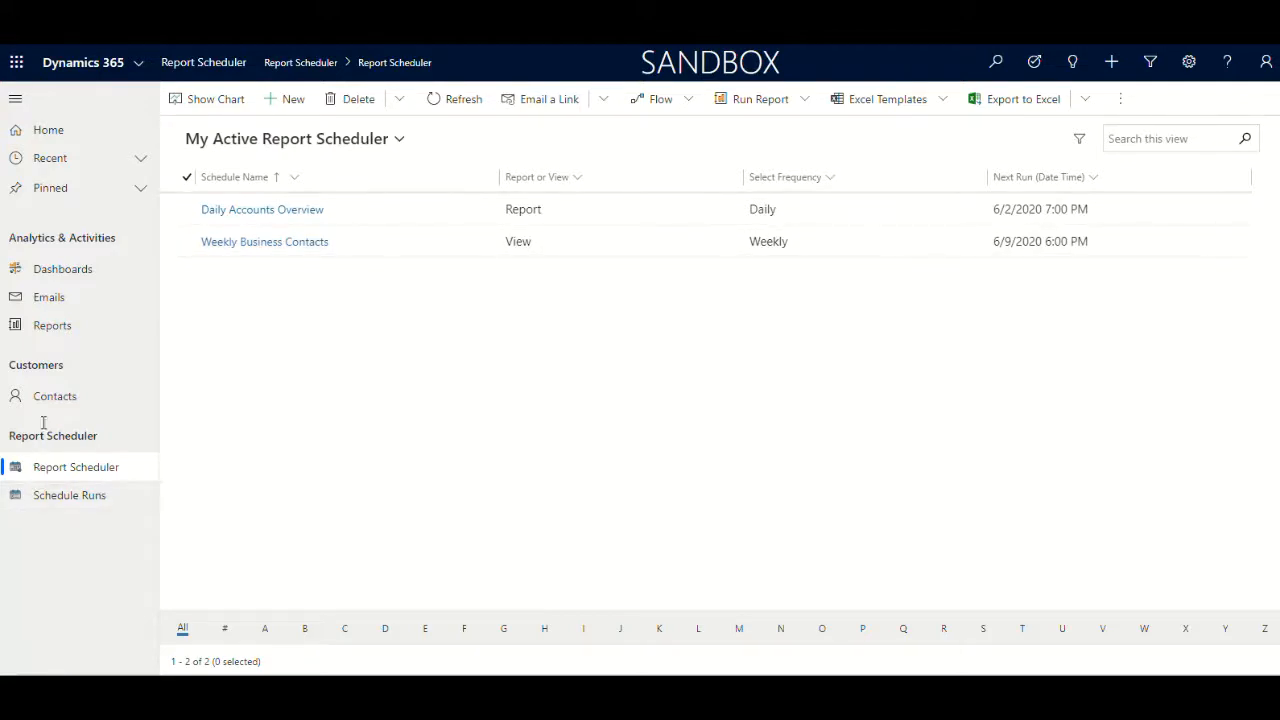
Switch the Emails list to the Today Pending Emails view
click(43, 303)
click(335, 139)
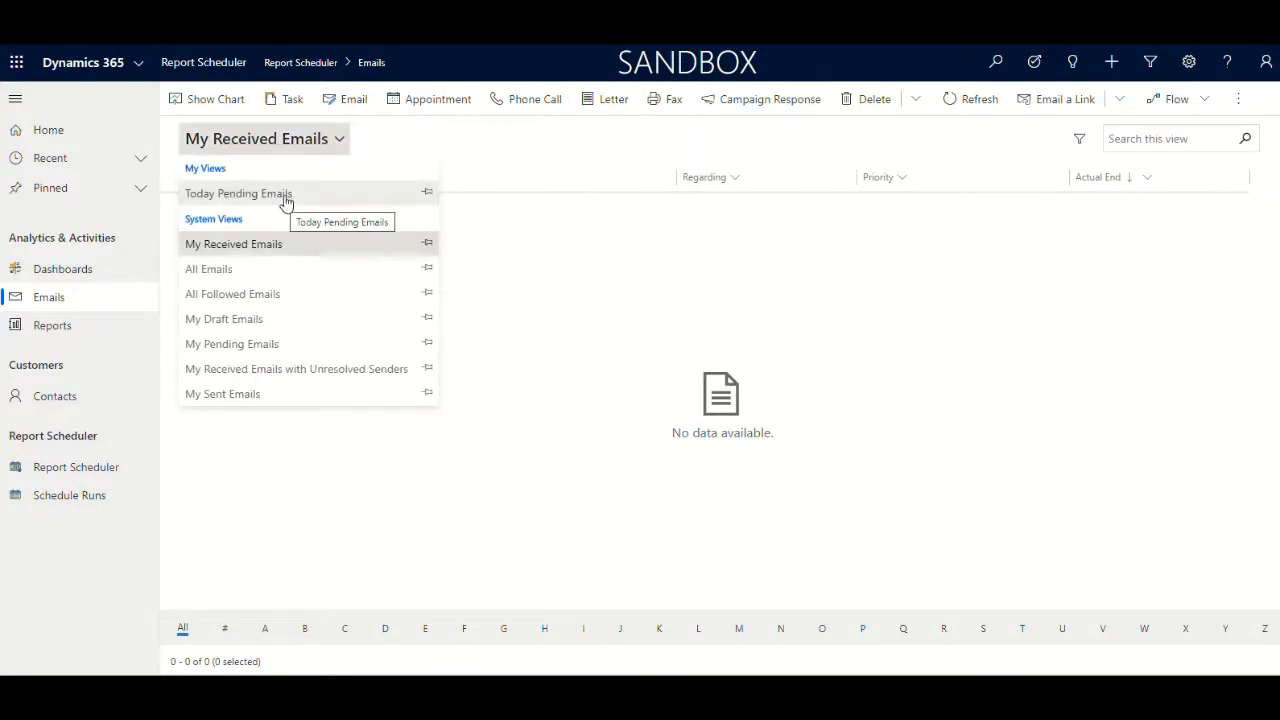
click(286, 199)
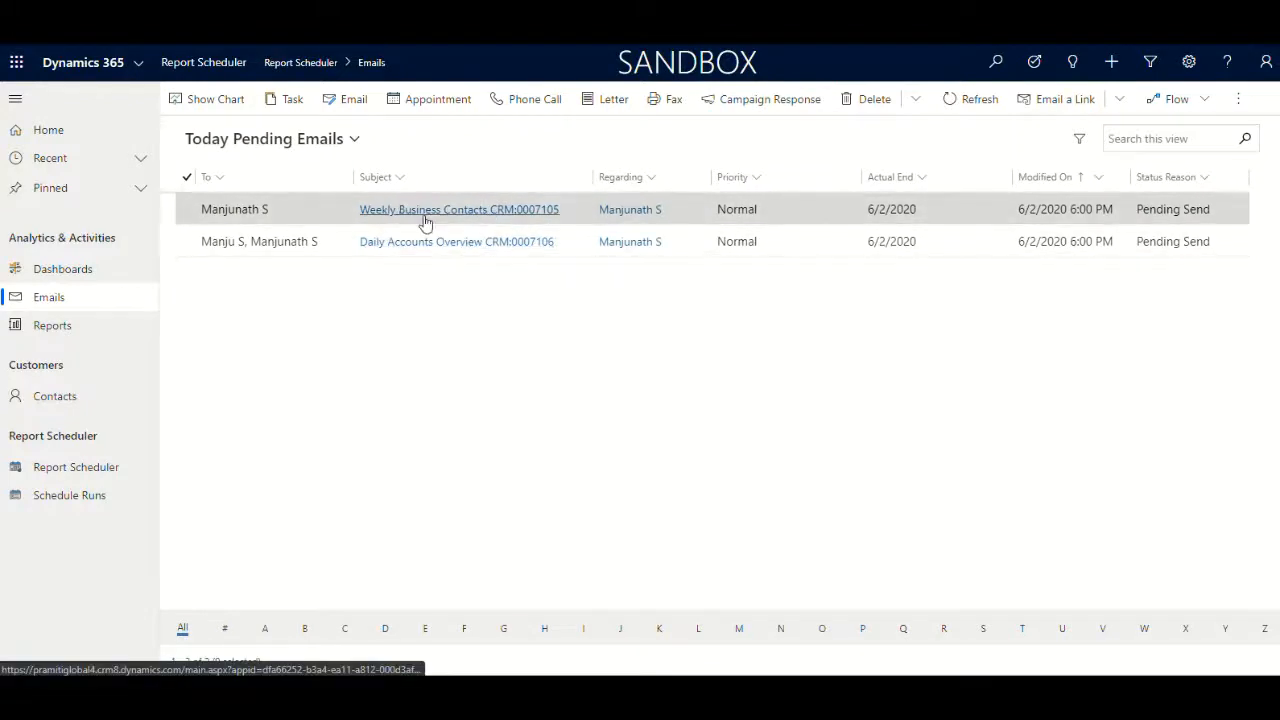
Open the Daily Accounts Overview email and view its Account Overview.pdf attachment, then close the attachment dialog
double_click(340, 245)
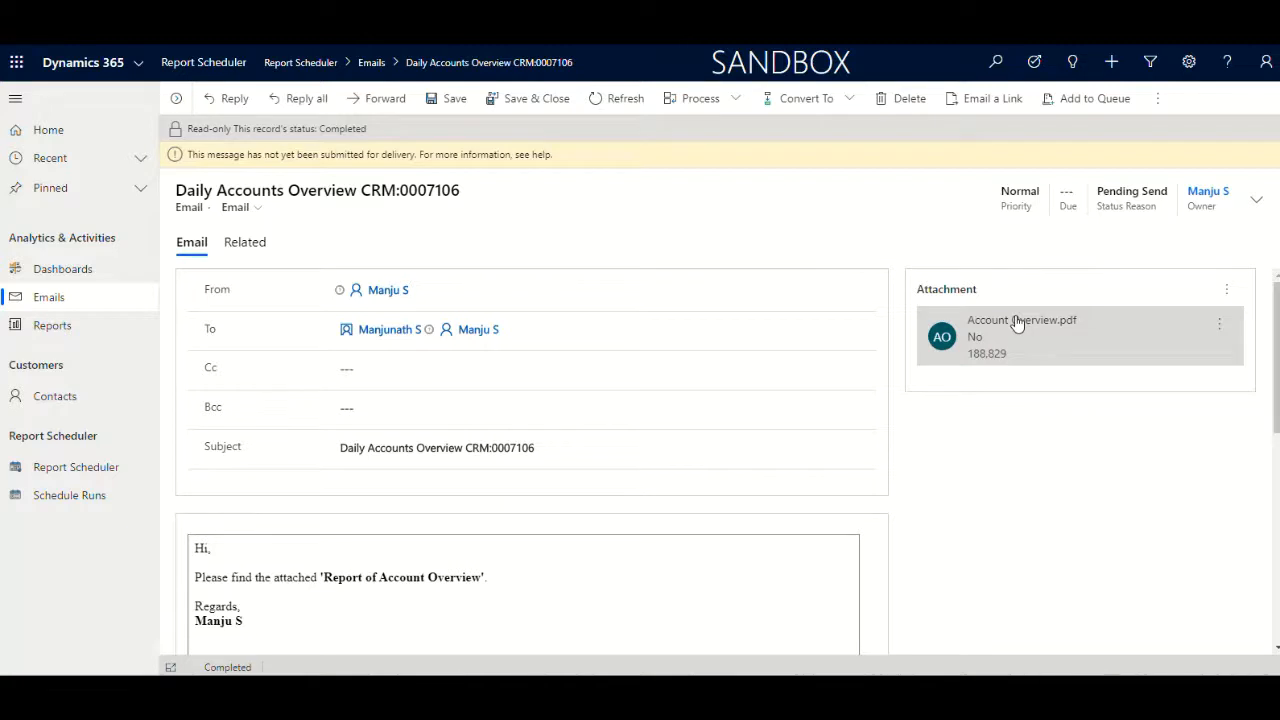
click(1017, 320)
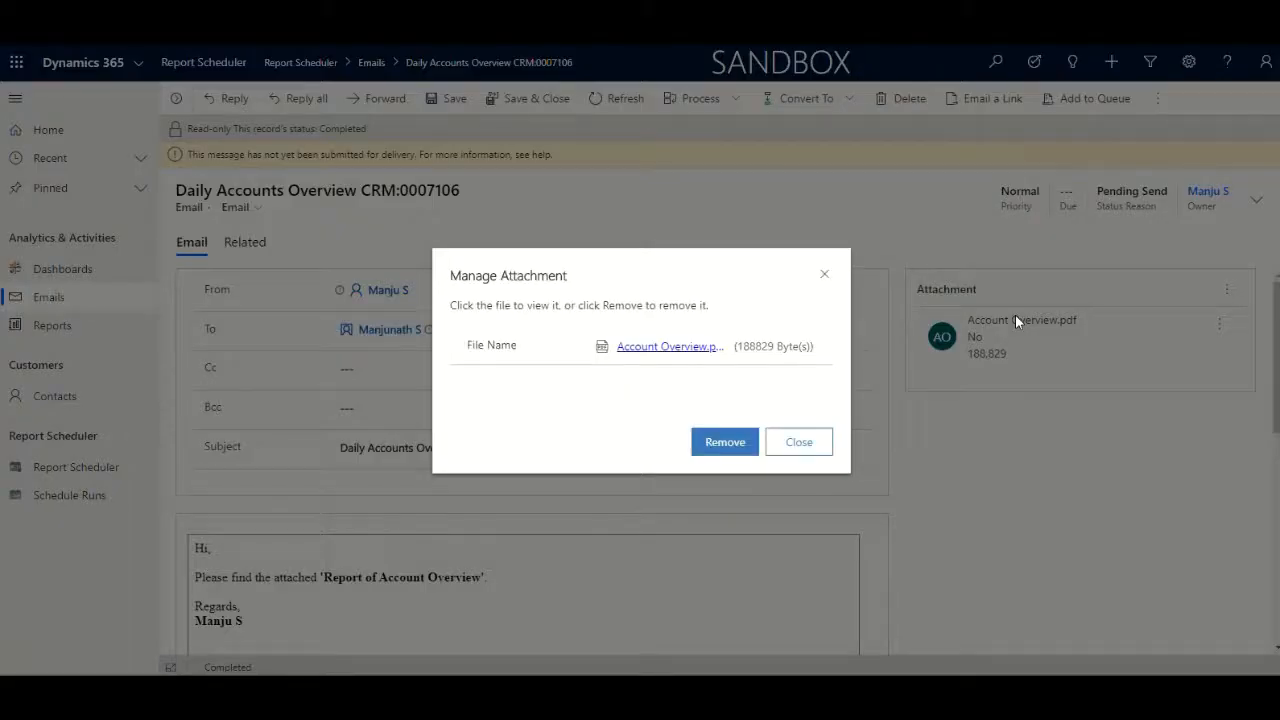
click(672, 345)
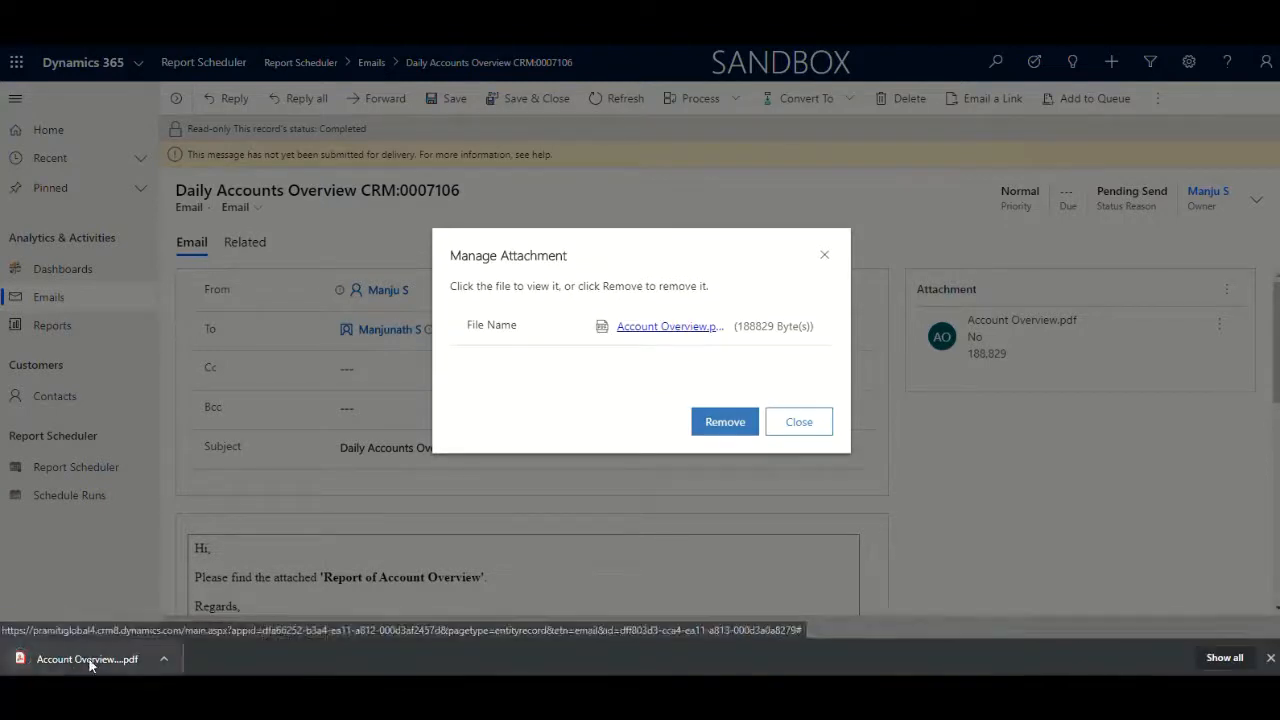
click(89, 659)
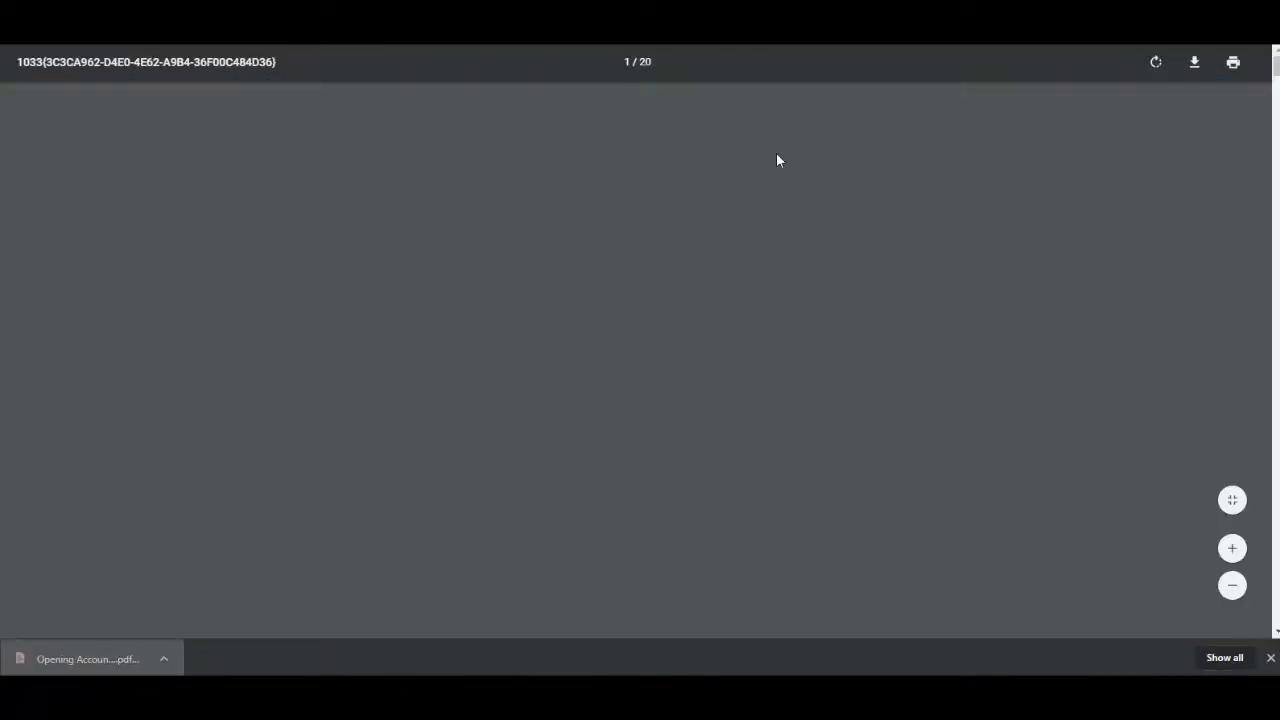
scroll(757, 270, down, 3)
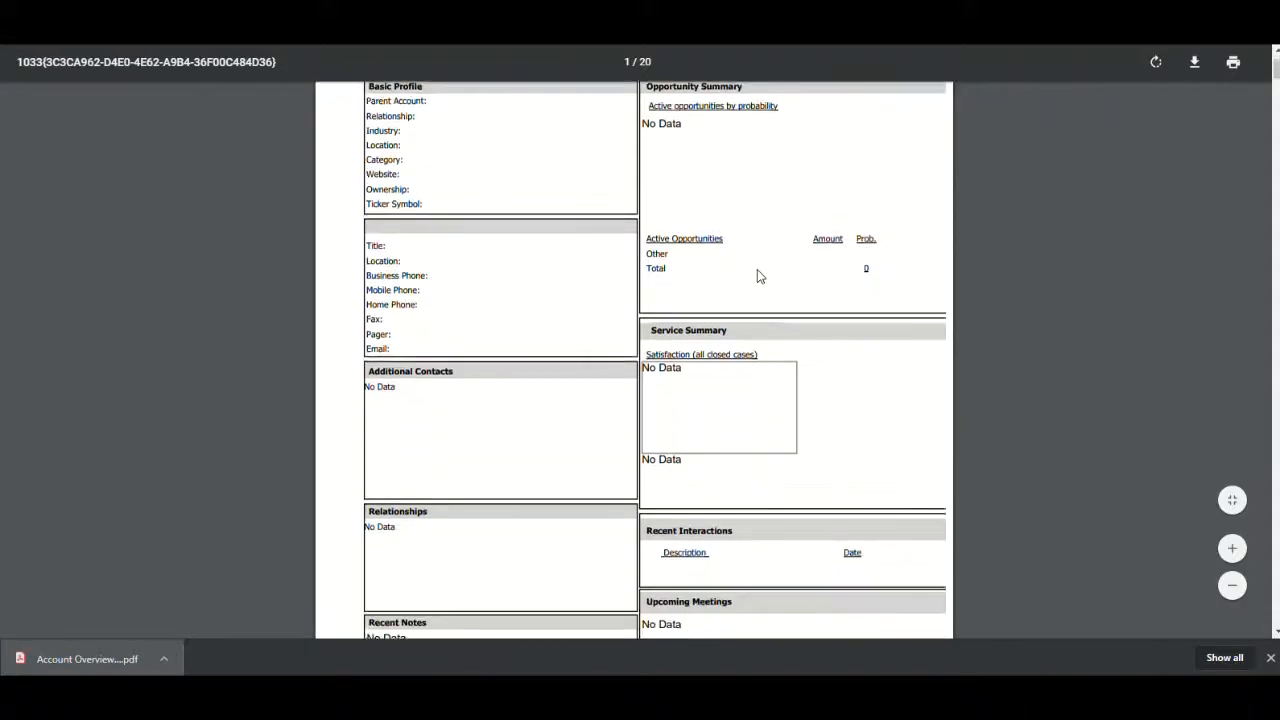
scroll(757, 270, down, 15)
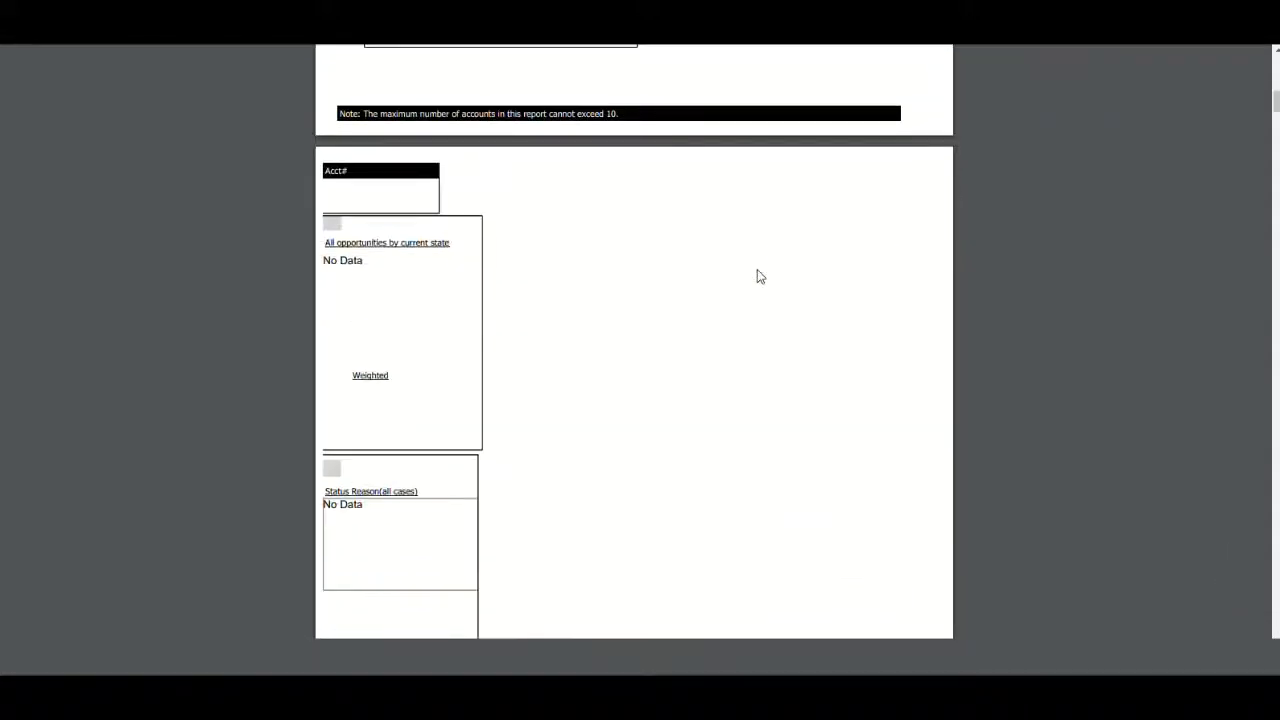
scroll(757, 269, down, 15)
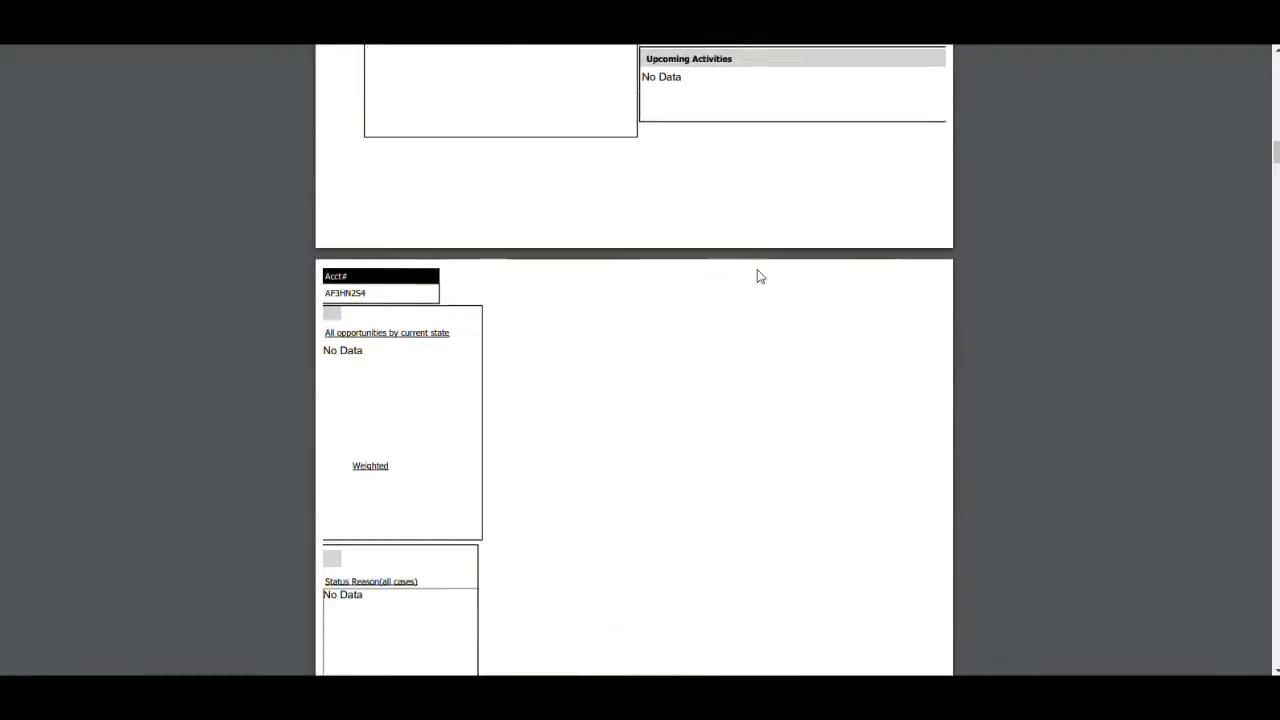
scroll(757, 270, down, 15)
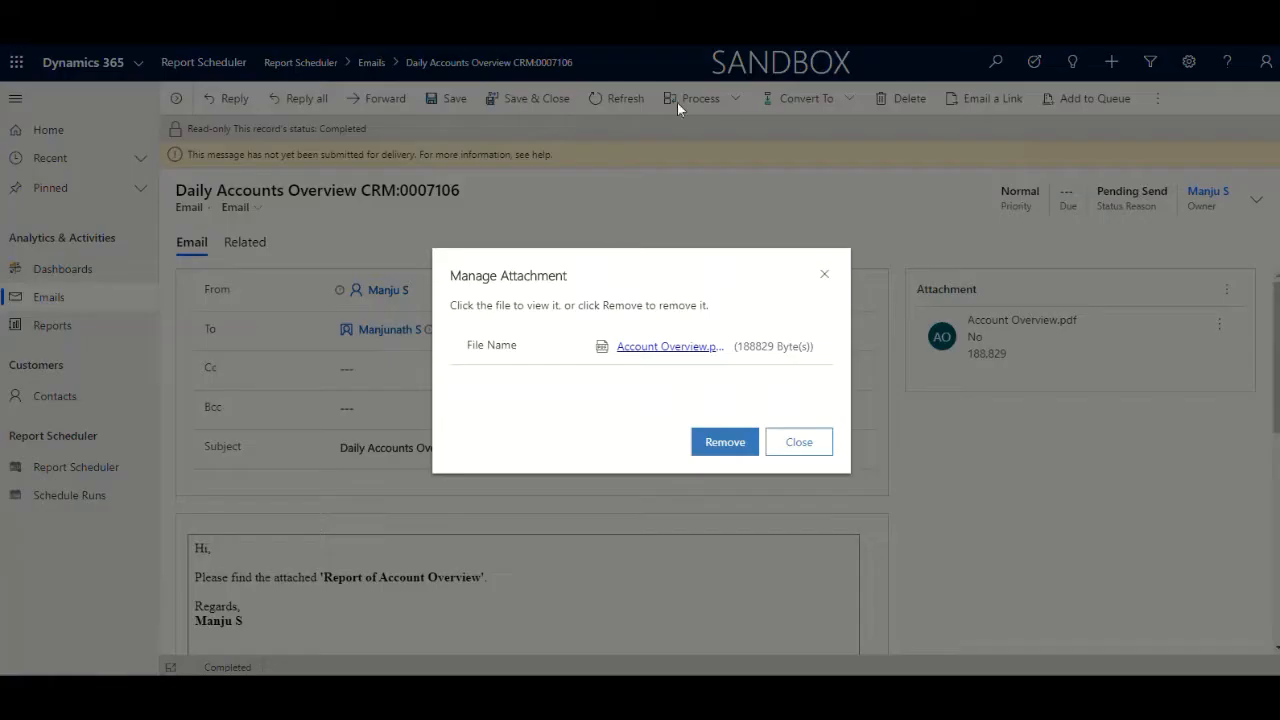
click(806, 444)
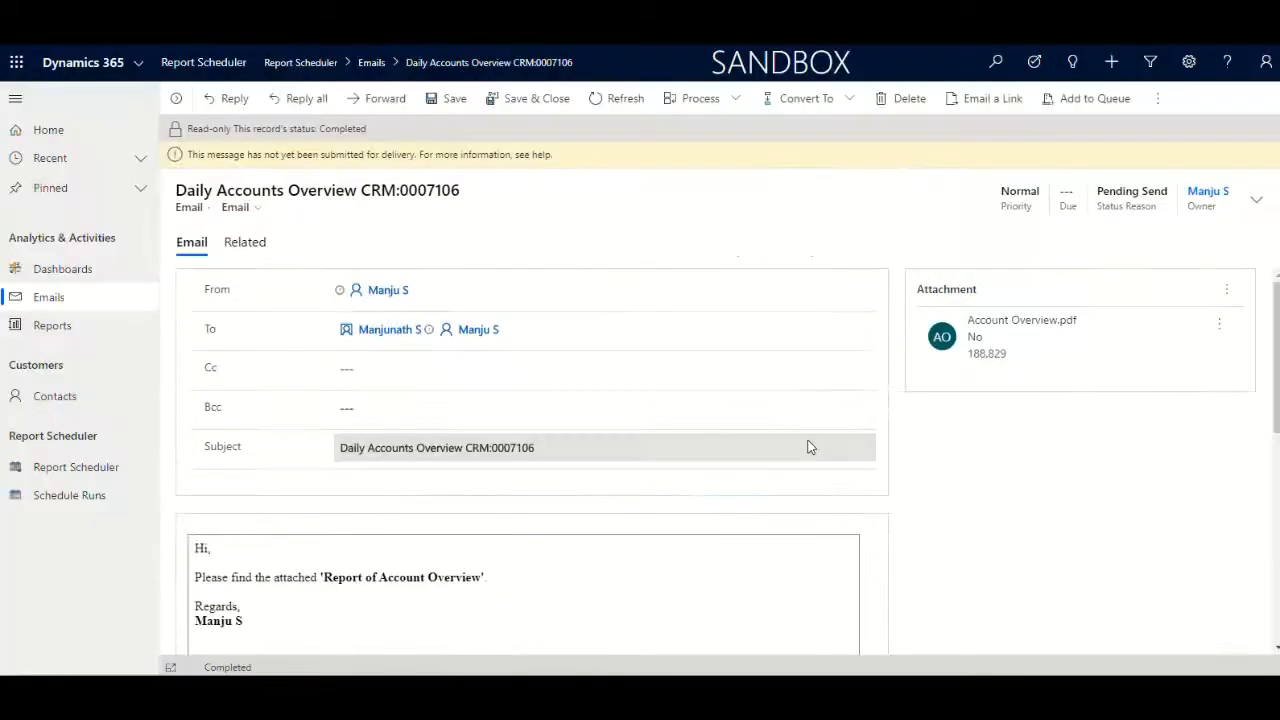
Reopen Today Pending Emails and examine the Weekly Business Contacts email's Current Business Contacts table
click(43, 302)
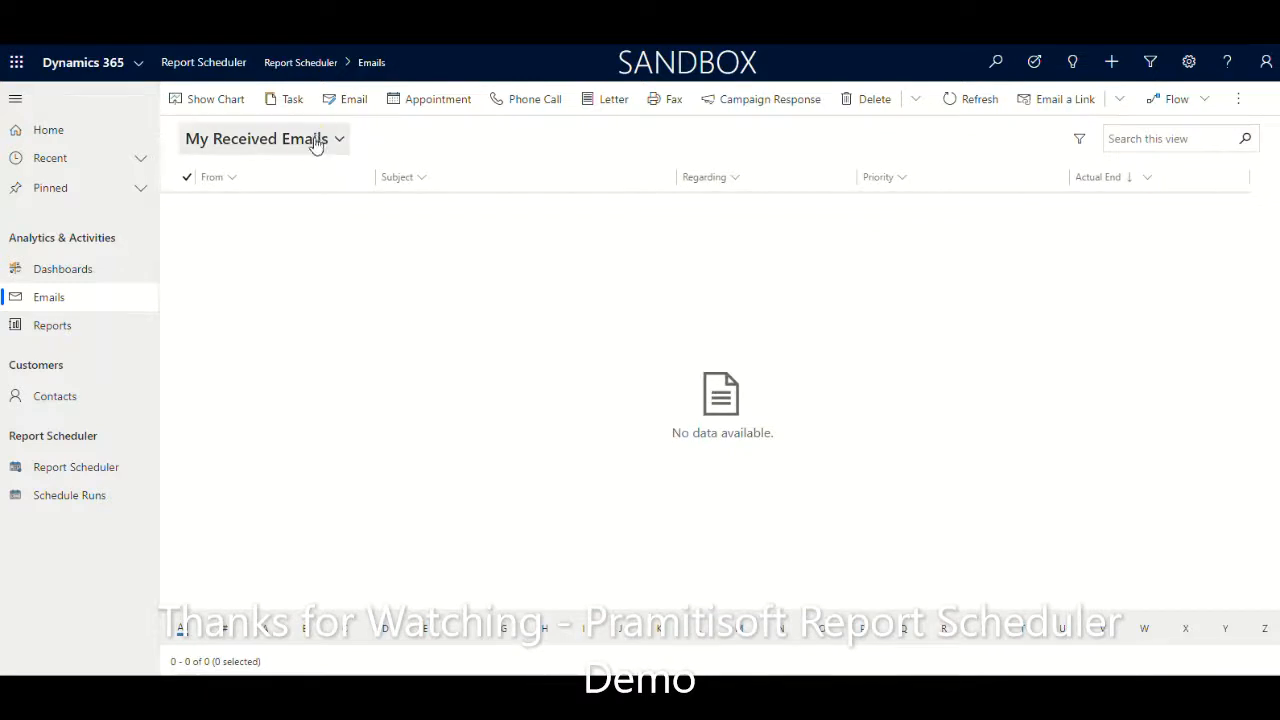
click(315, 141)
click(272, 194)
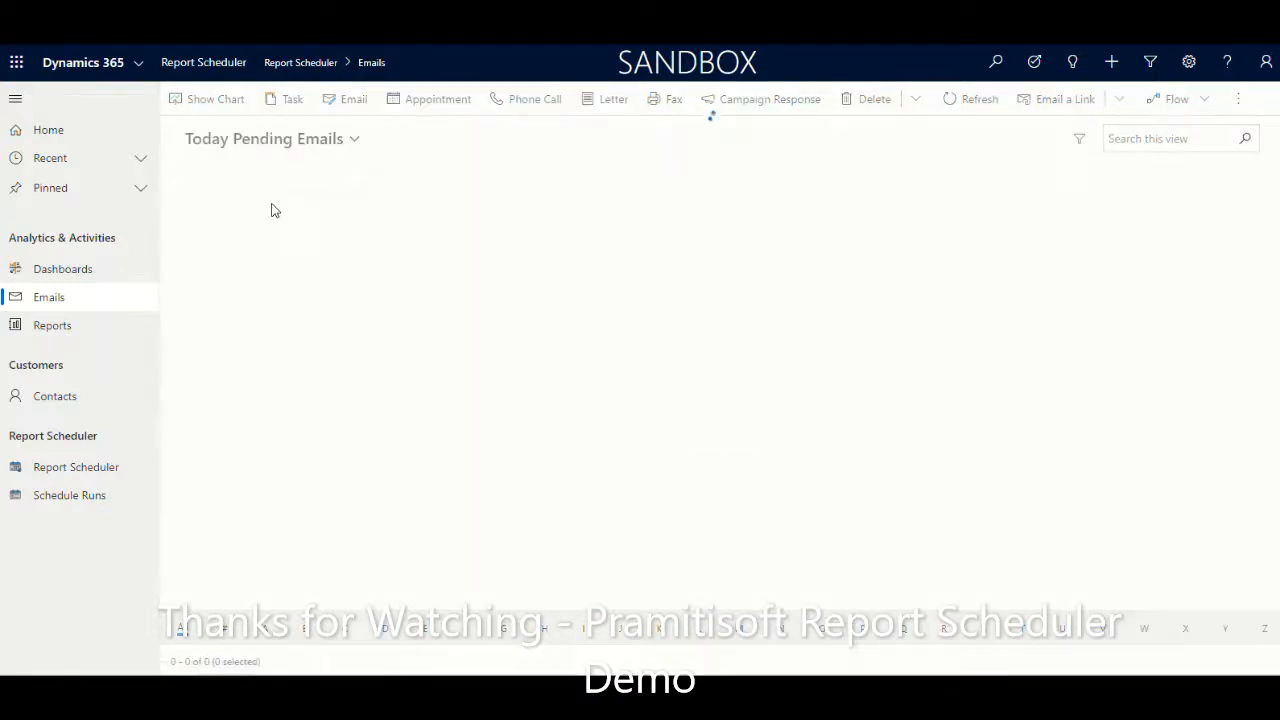
double_click(329, 212)
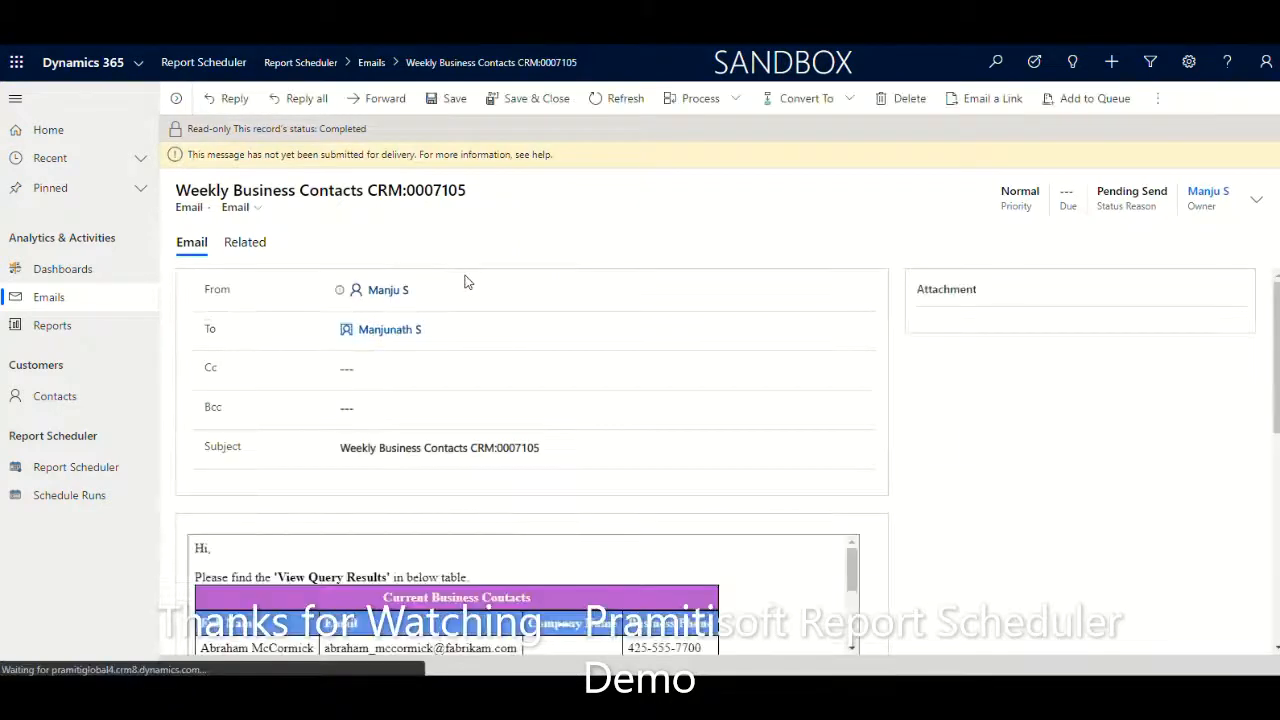
scroll(465, 282, down, 2)
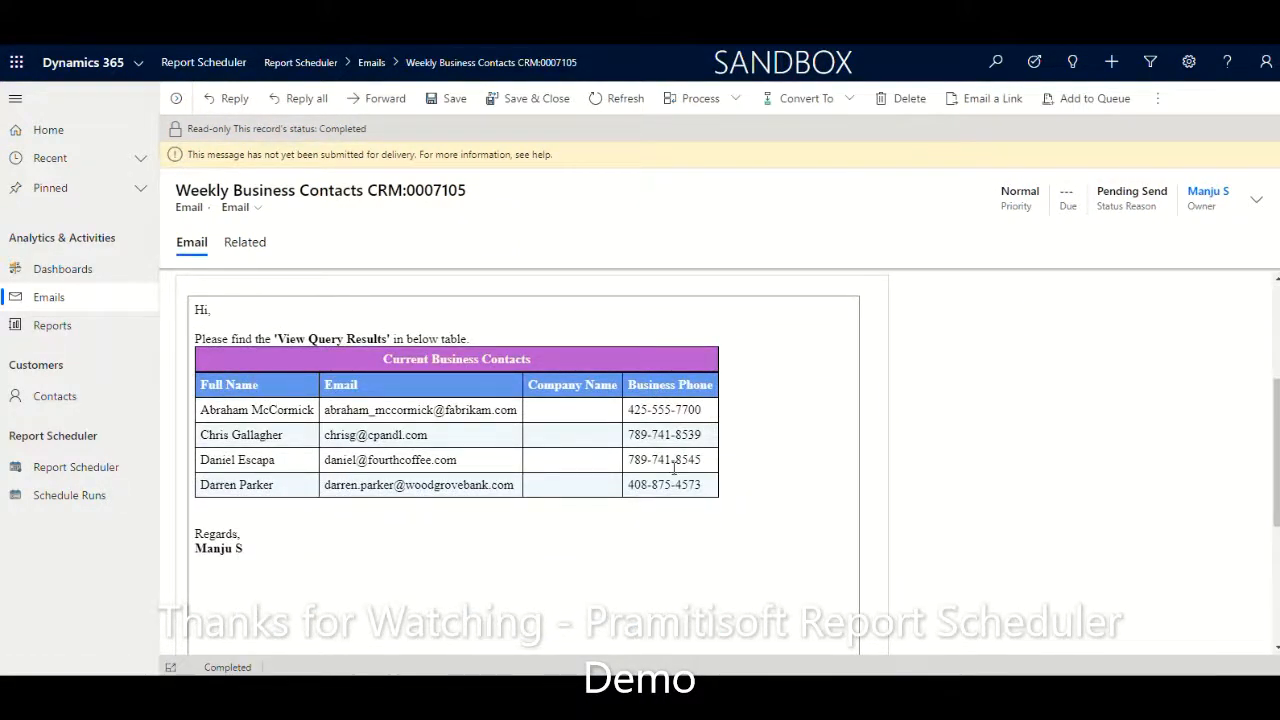
scroll(669, 511, up, 3)
scroll(512, 482, up, 3)
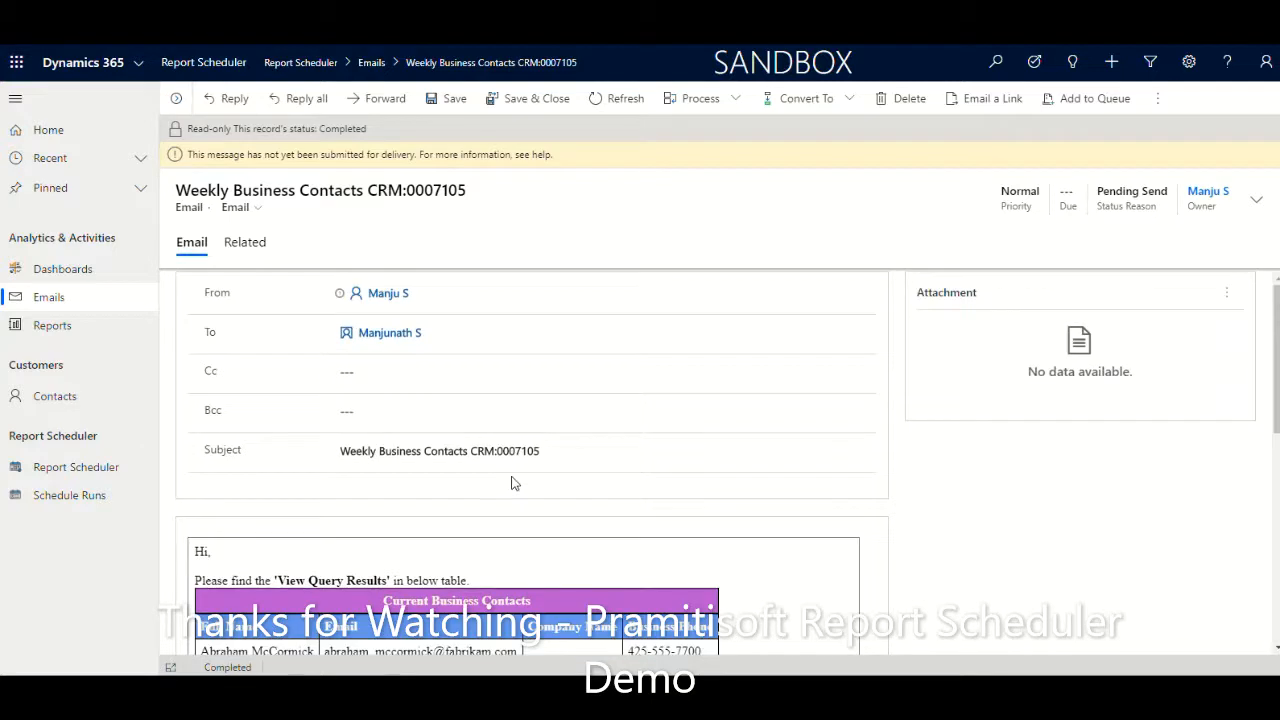
scroll(677, 391, down, 3)
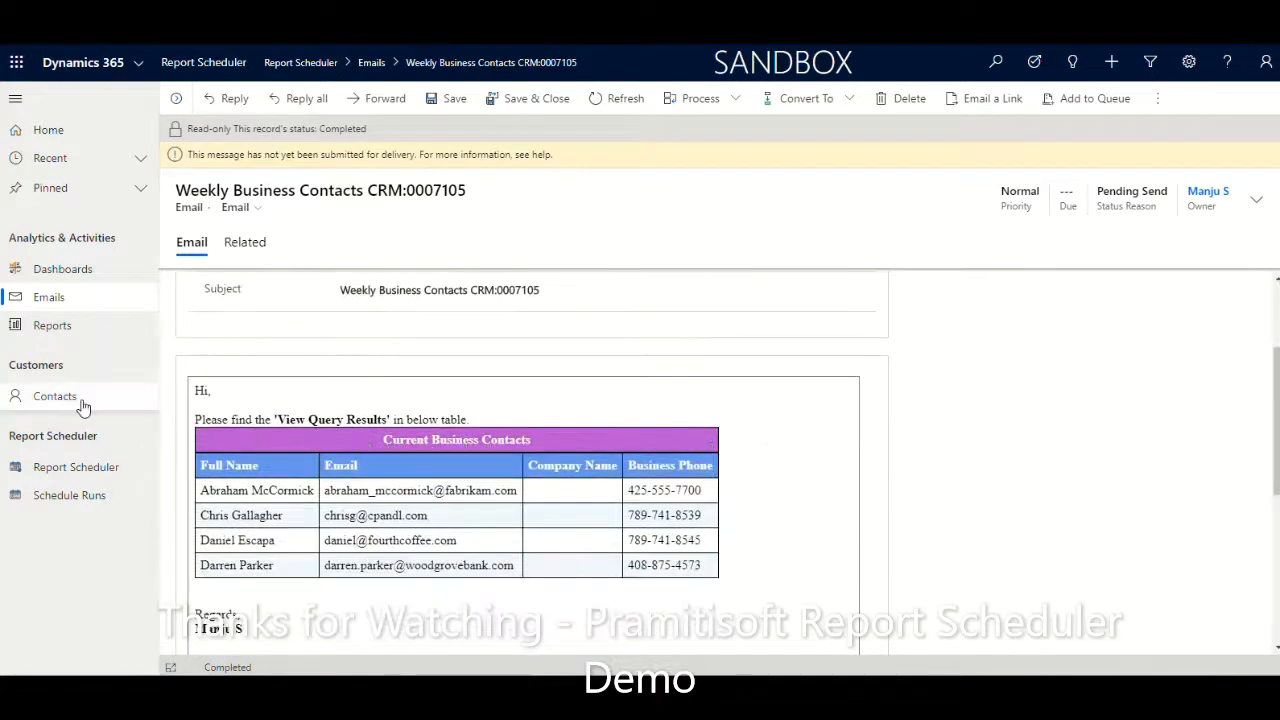
Return to the Emails list and switch to the Today Pending Emails view
click(45, 300)
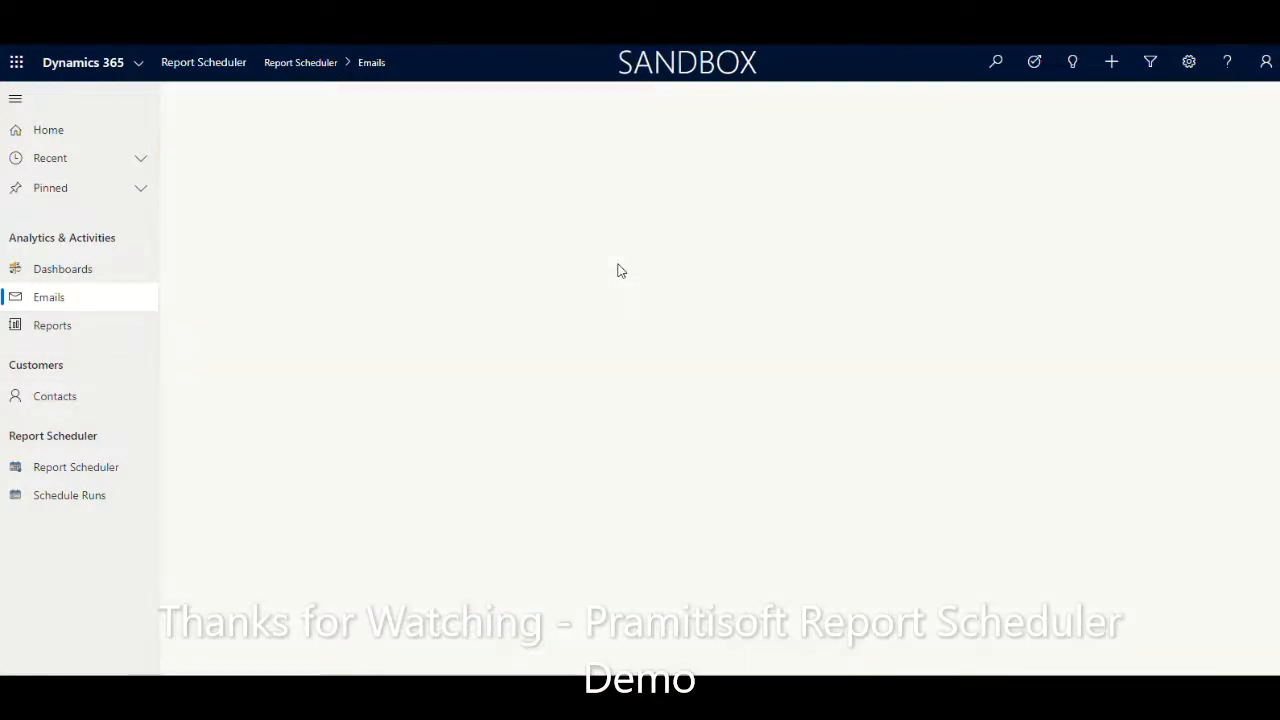
click(260, 144)
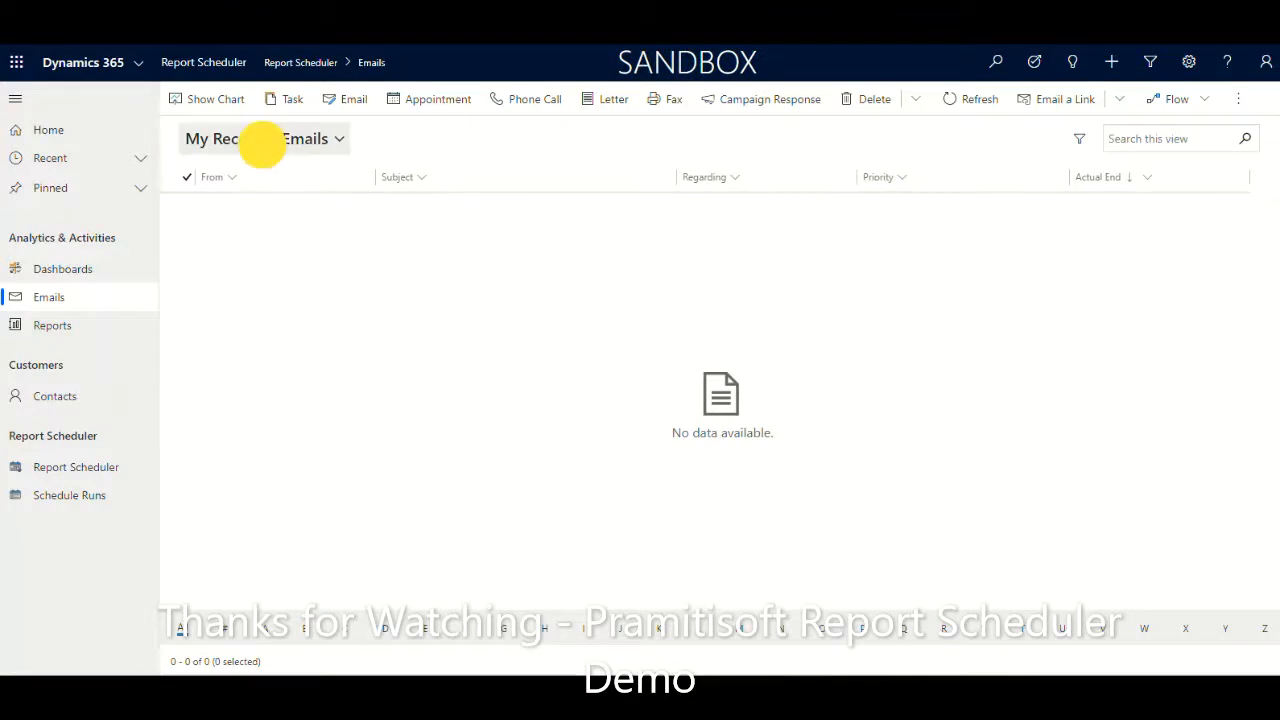
click(252, 193)
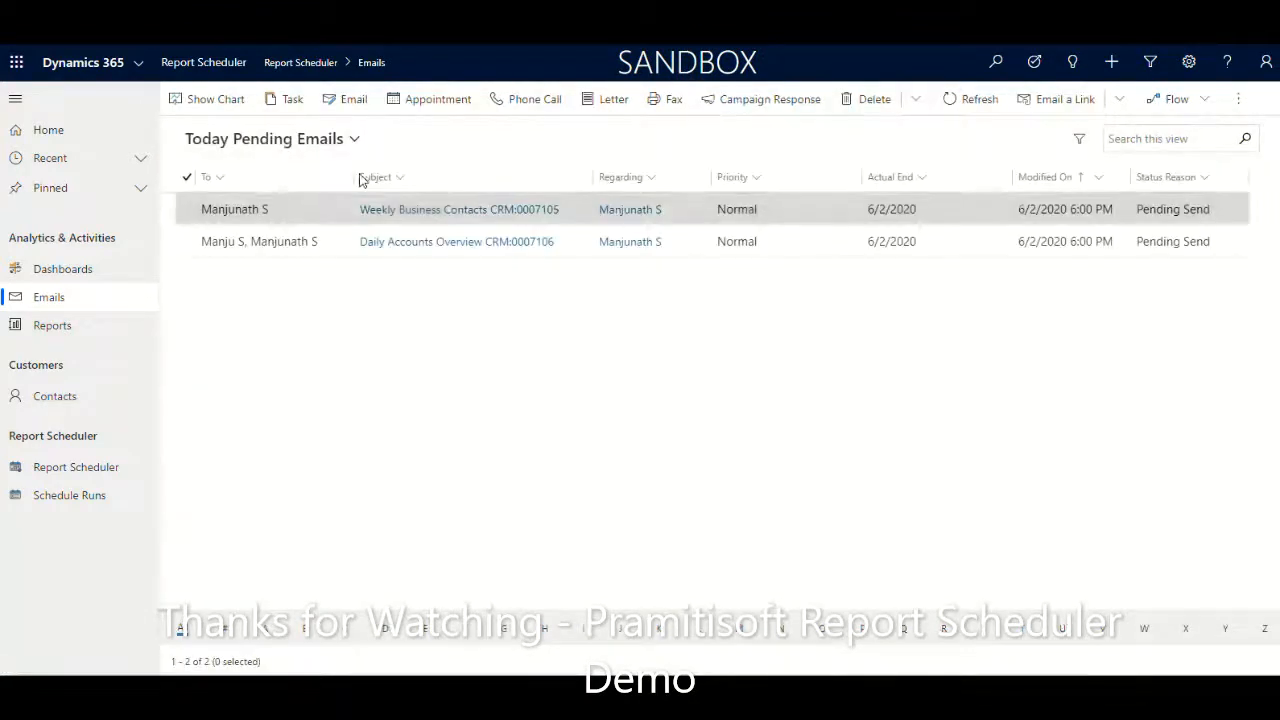